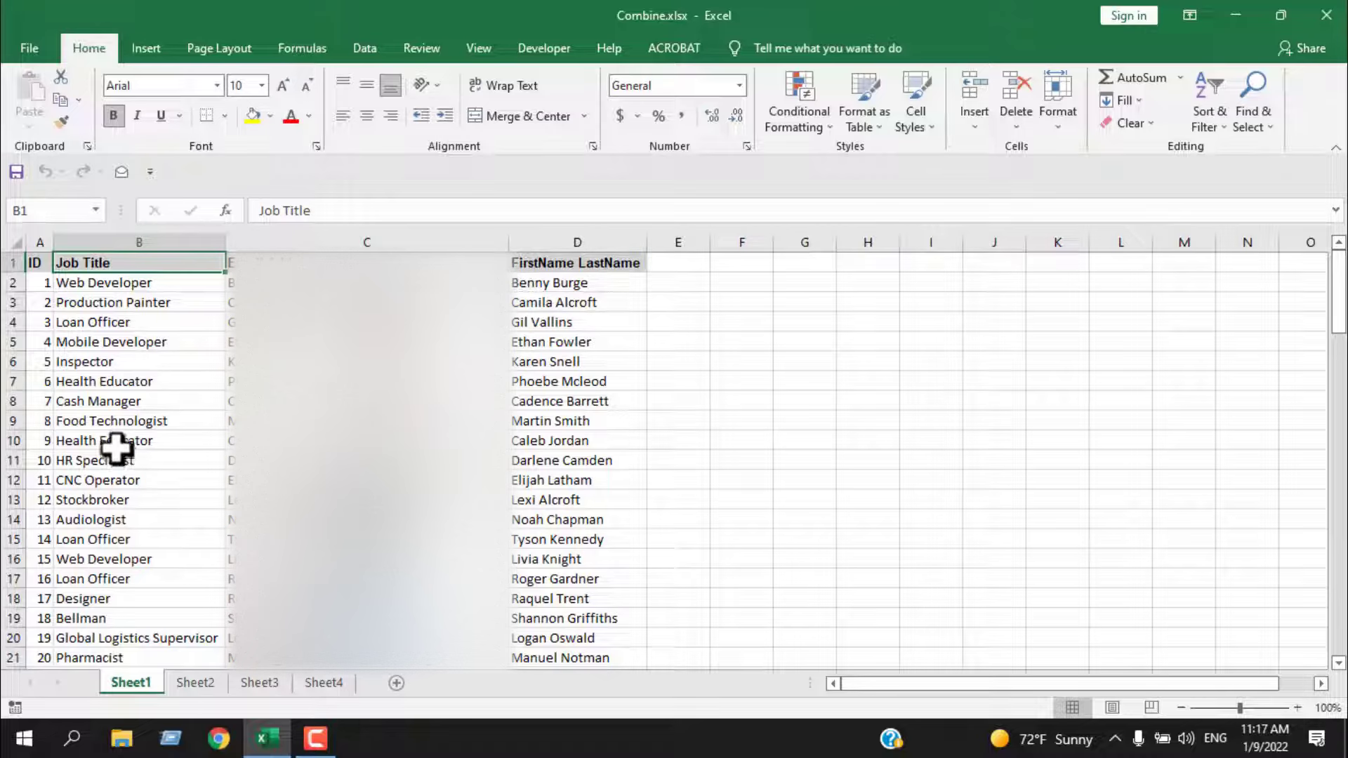
Step: Examine the records in Sheet1 down to the last ID and the first empty row beneath them
scroll(71, 309, "down", 4)
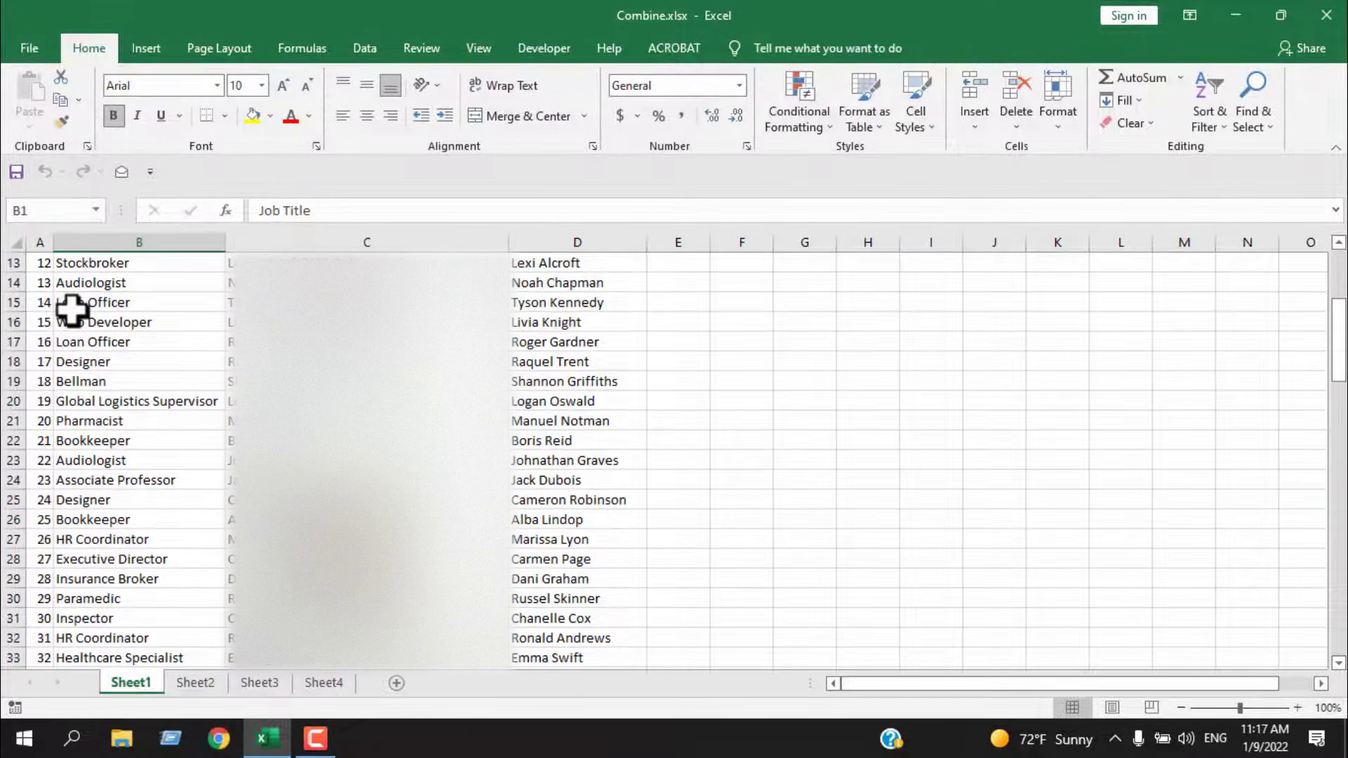
scroll(72, 309, "down", 20)
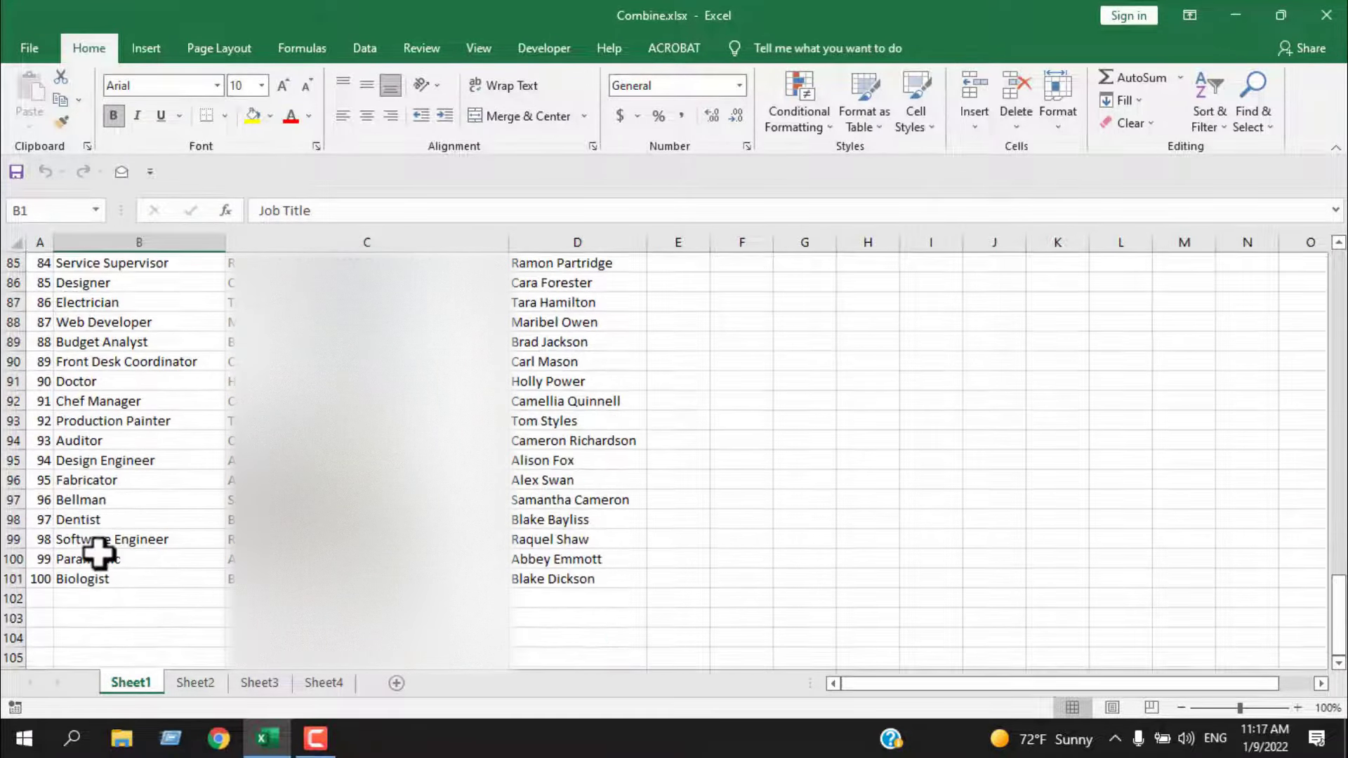
left_click(51, 578)
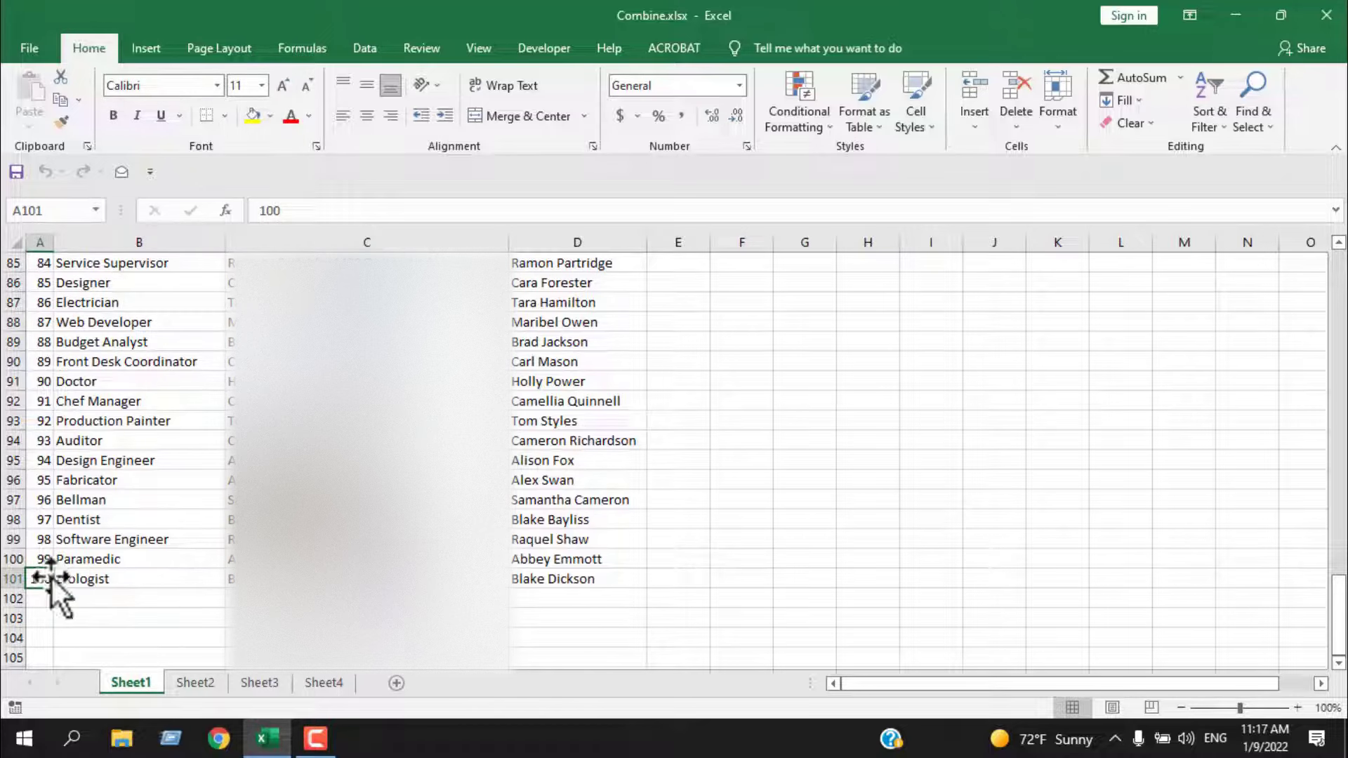
scroll(45, 572, "down", 1)
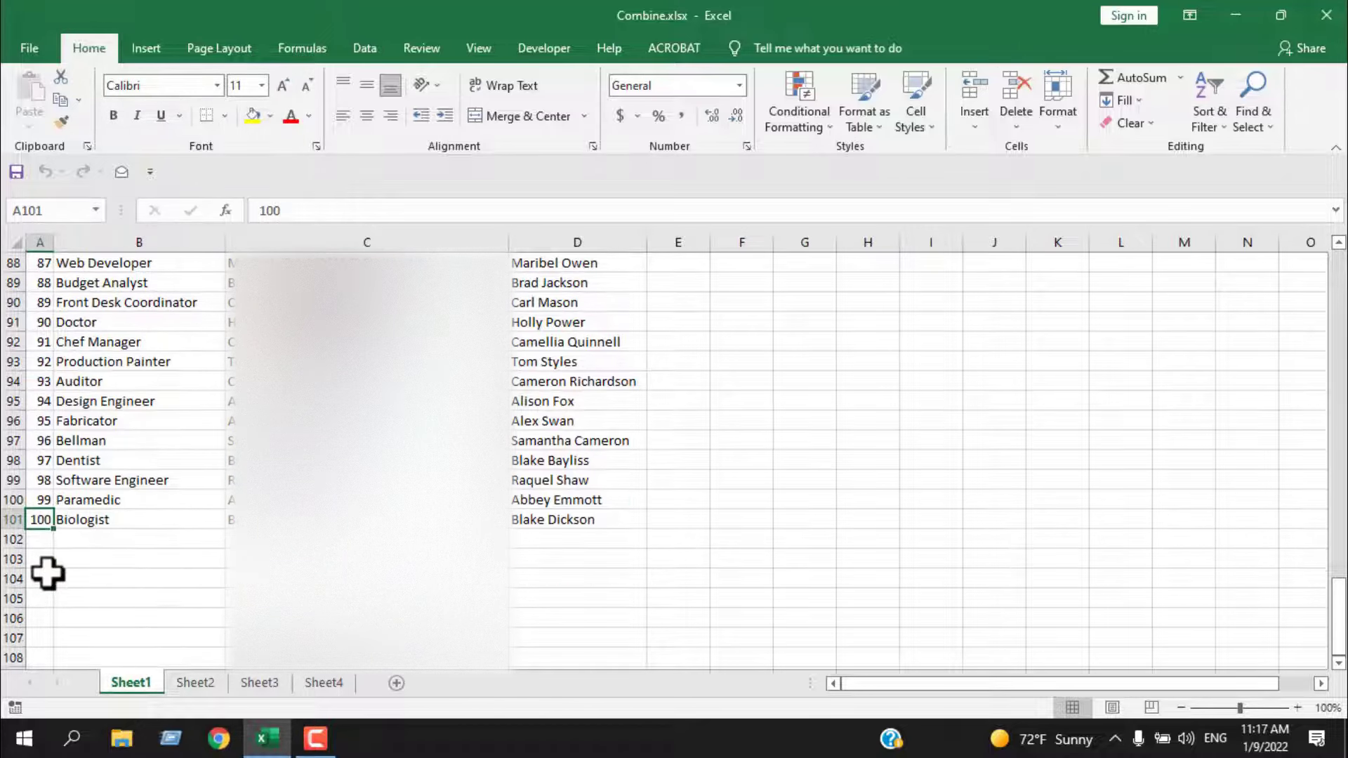
left_click_drag(41, 542, 530, 544)
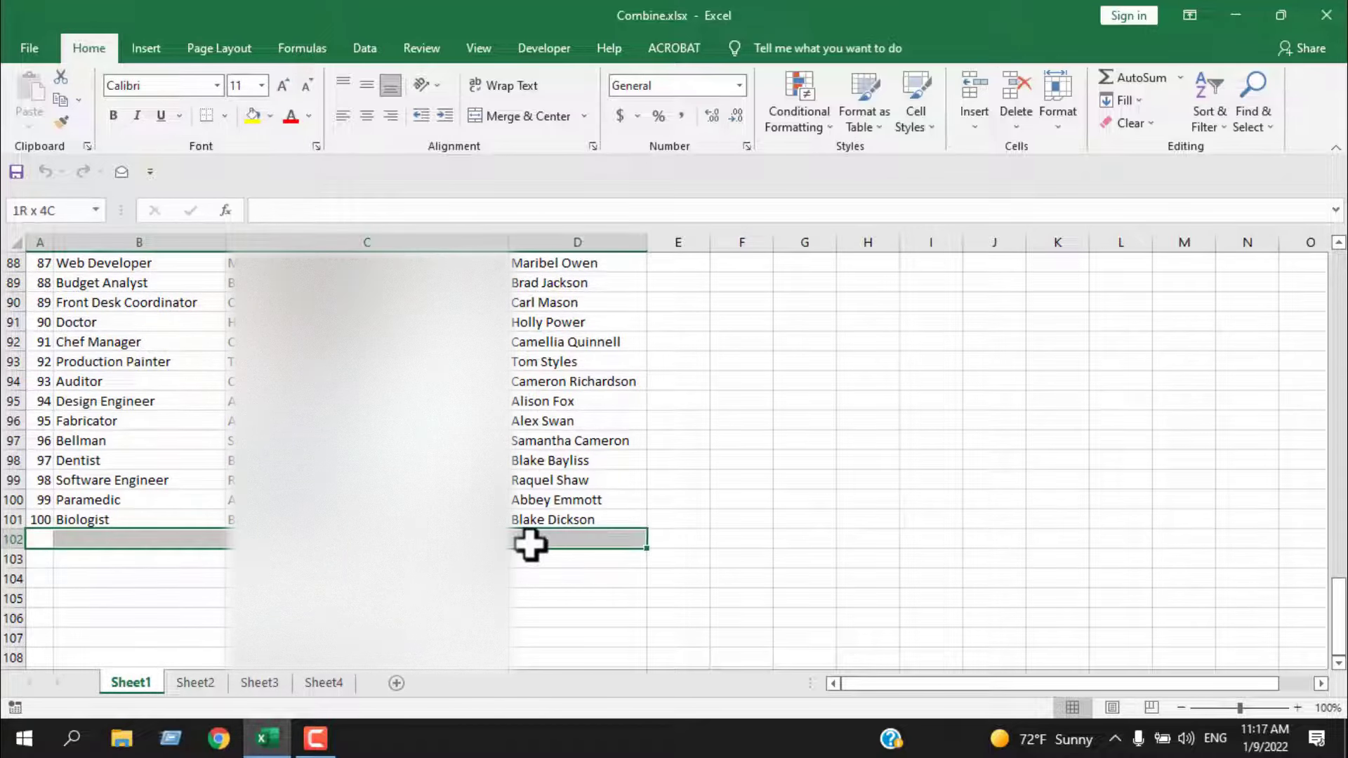
scroll(288, 660, "down", 1)
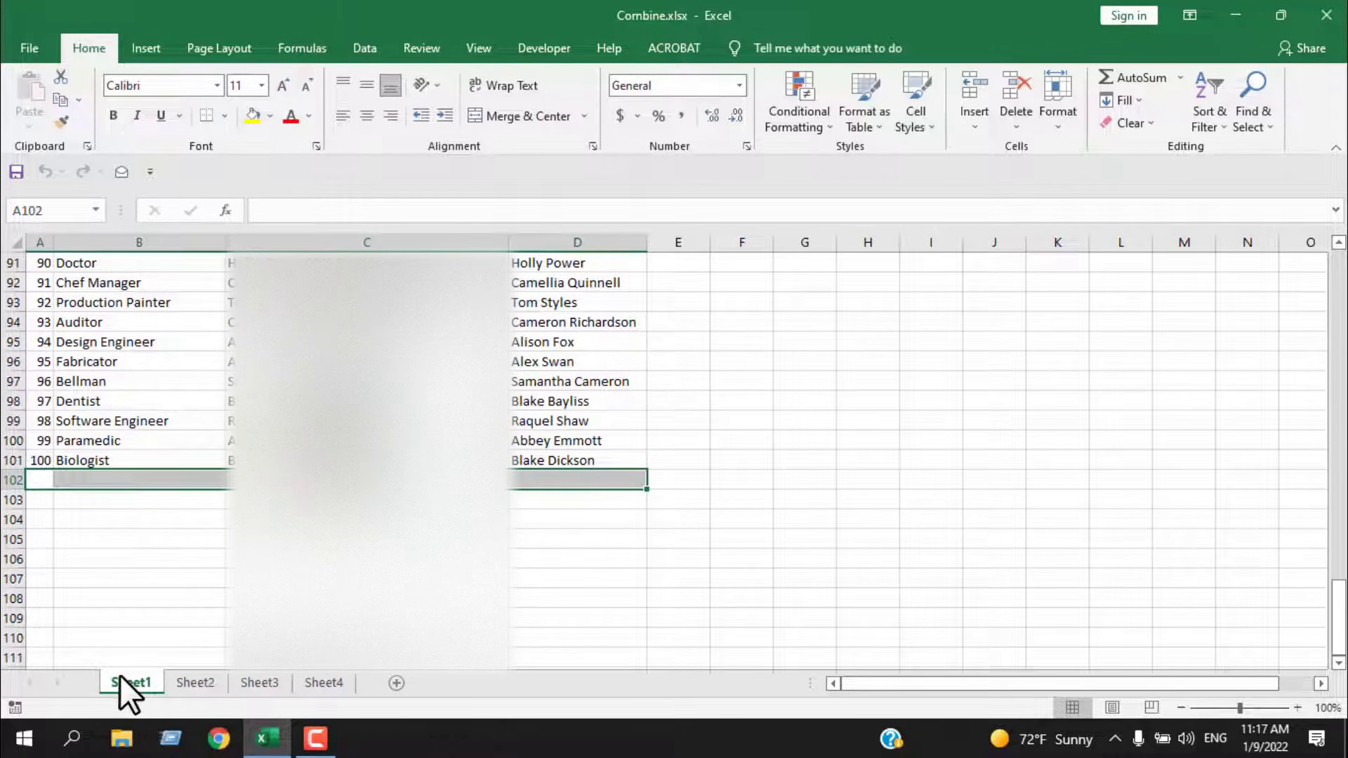
left_click(72, 518)
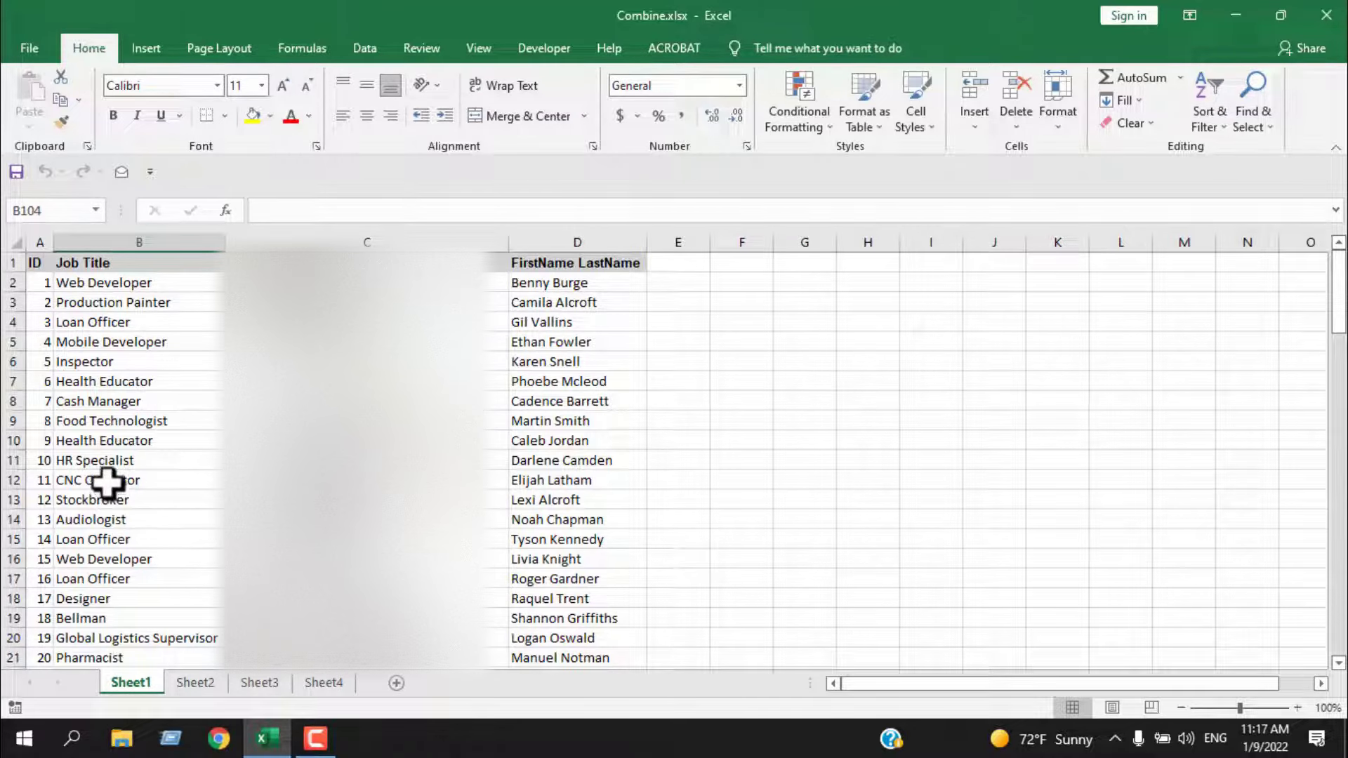
Step: Insert a new VBA module, paste the copied Combine_Worksheet macro code into it, and return to the workbook
left_click(540, 57)
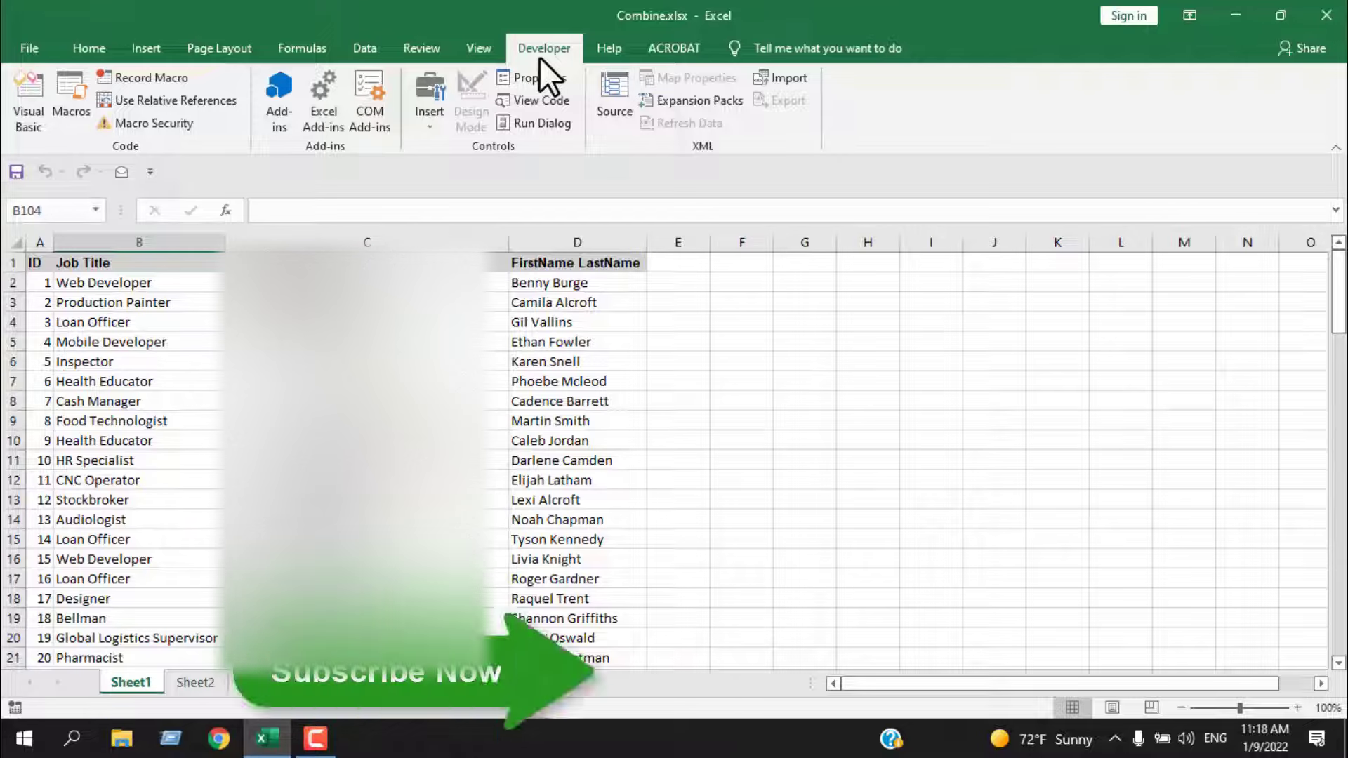
left_click(40, 101)
left_click(126, 39)
left_click(170, 105)
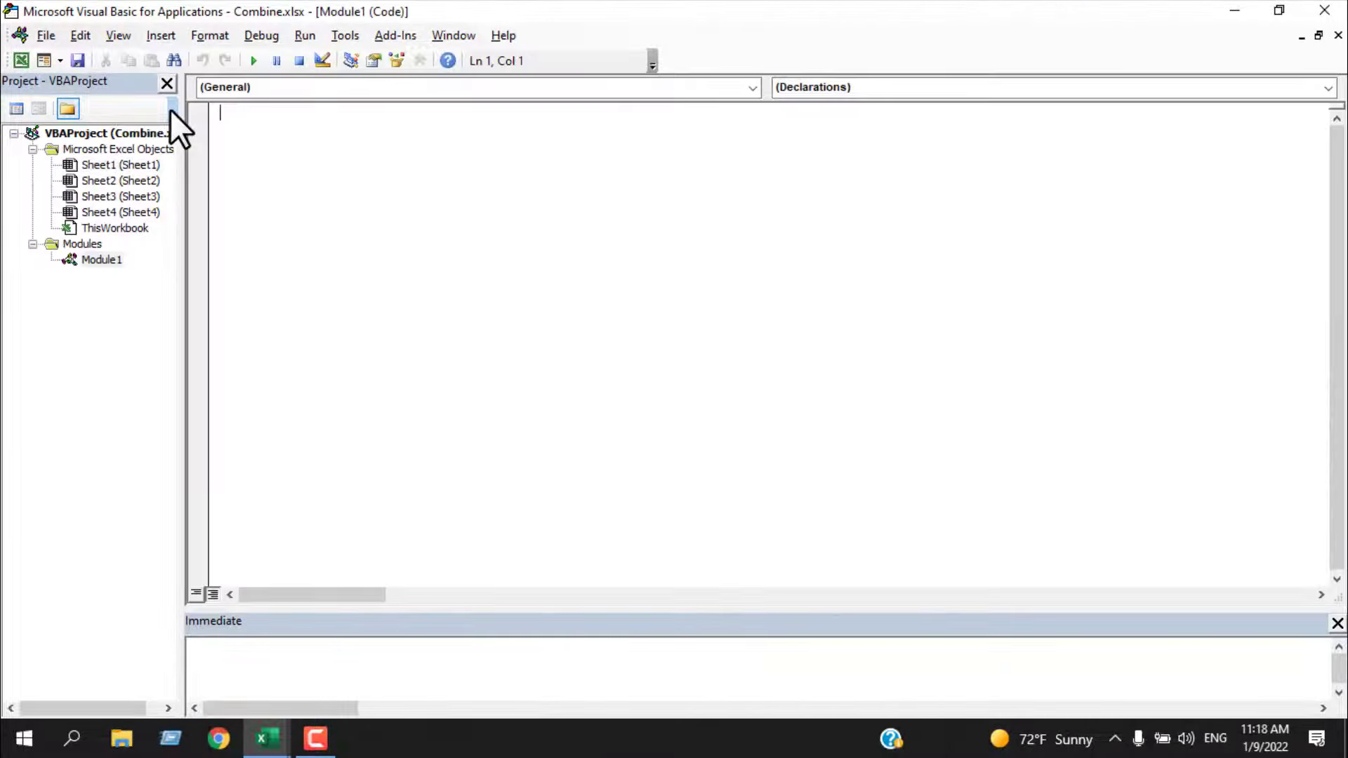
right_click(240, 124)
left_click(292, 184)
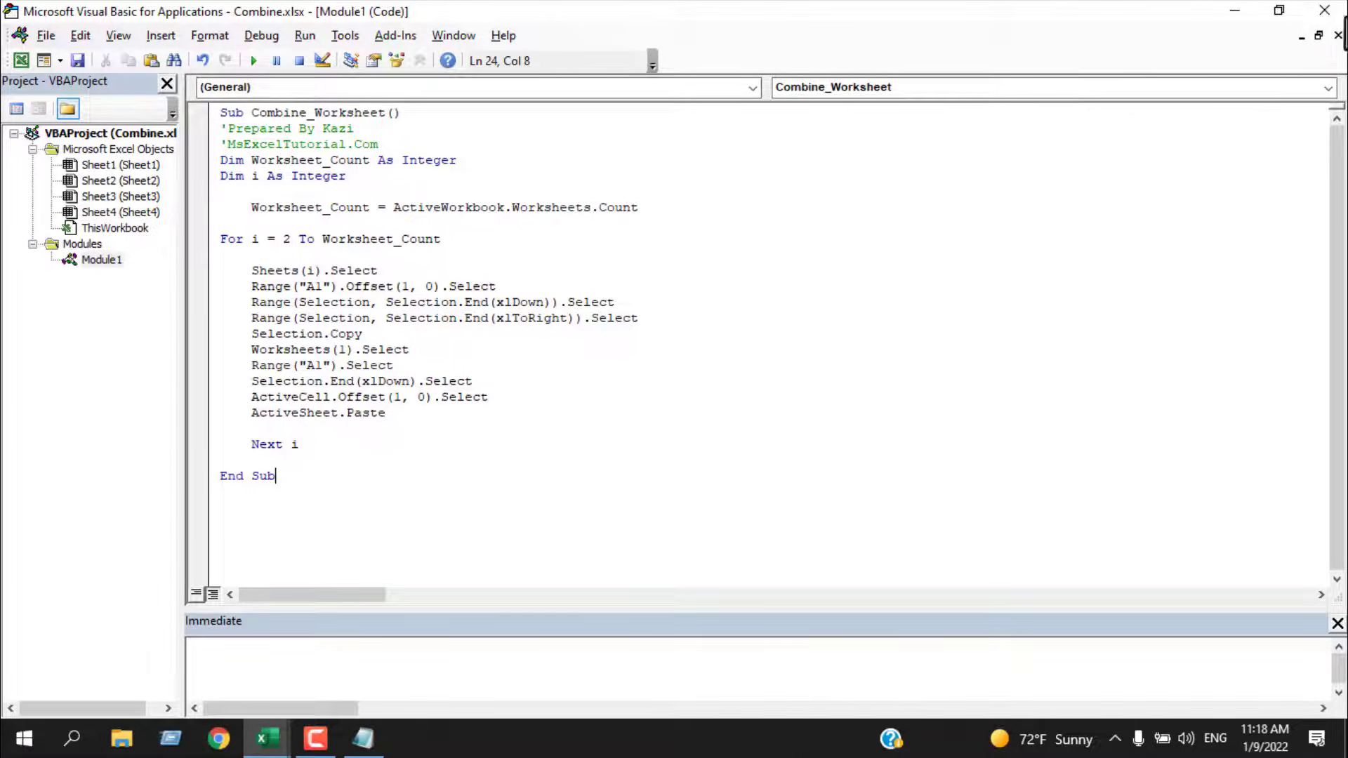
left_click(1325, 11)
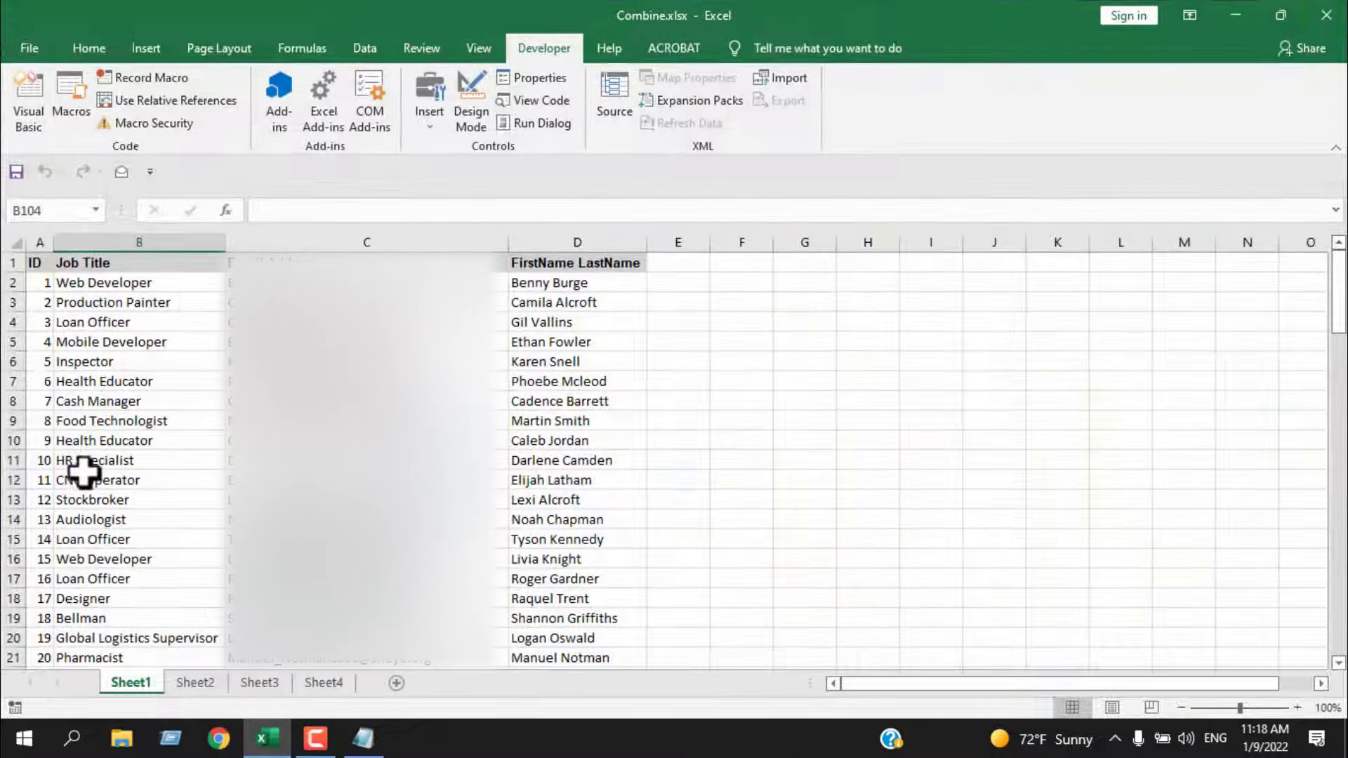
Step: Run the Combine_Worksheet macro and check the combined records in Sheet1 down to the last row
left_click(73, 113)
left_click(1129, 271)
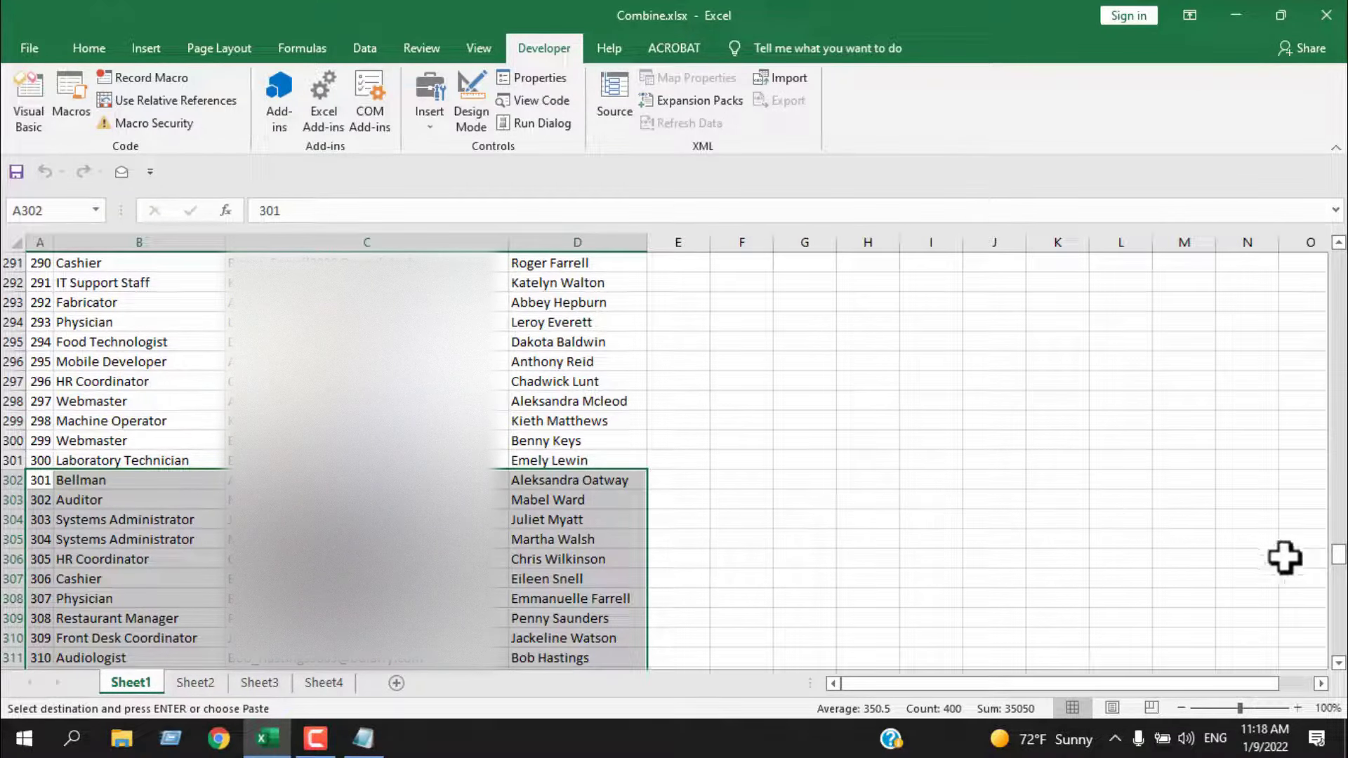
left_click_drag(1338, 558, 1338, 642)
left_click(36, 264)
scroll(217, 576, "down", 1)
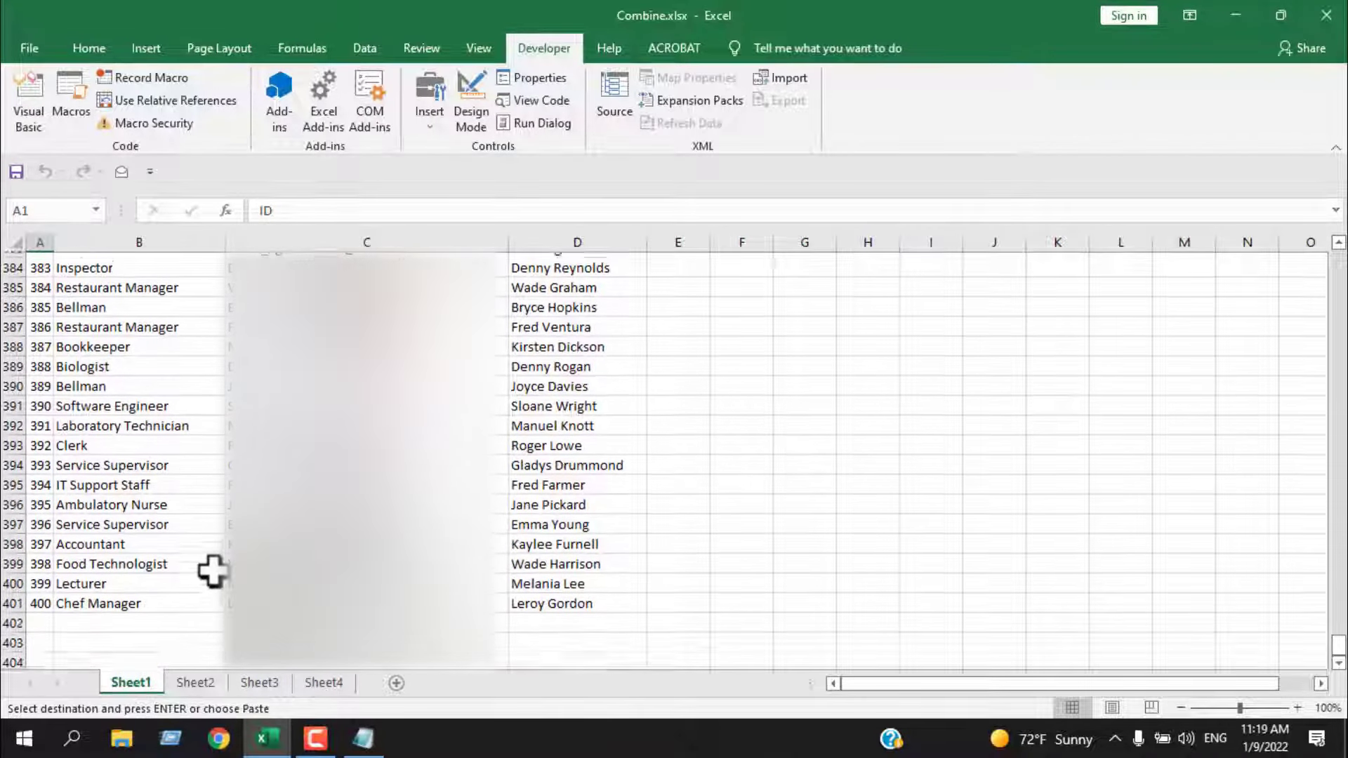
left_click(40, 598)
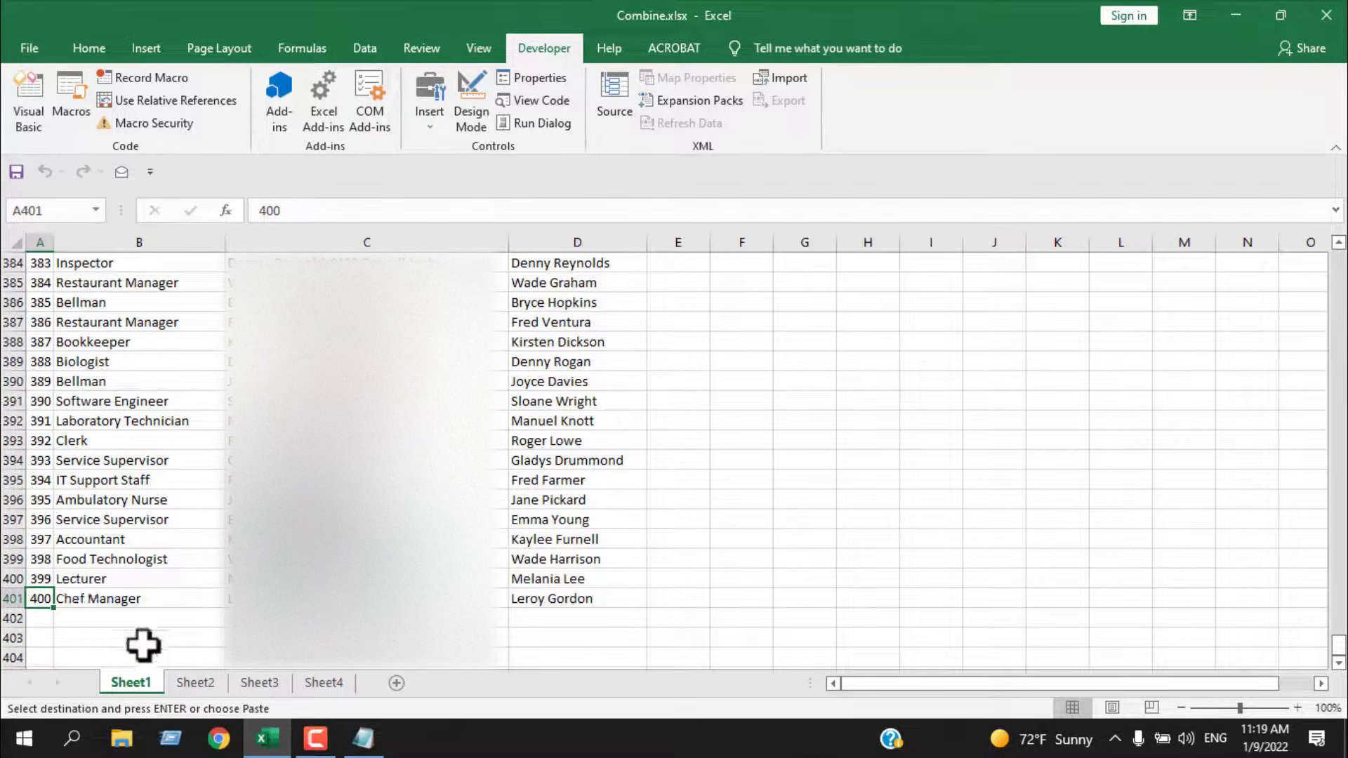
Step: Compare the source records in Sheet2, Sheet3 and Sheet4 with the combined list in Sheet1
left_click(201, 684)
left_click(240, 684)
left_click(330, 675)
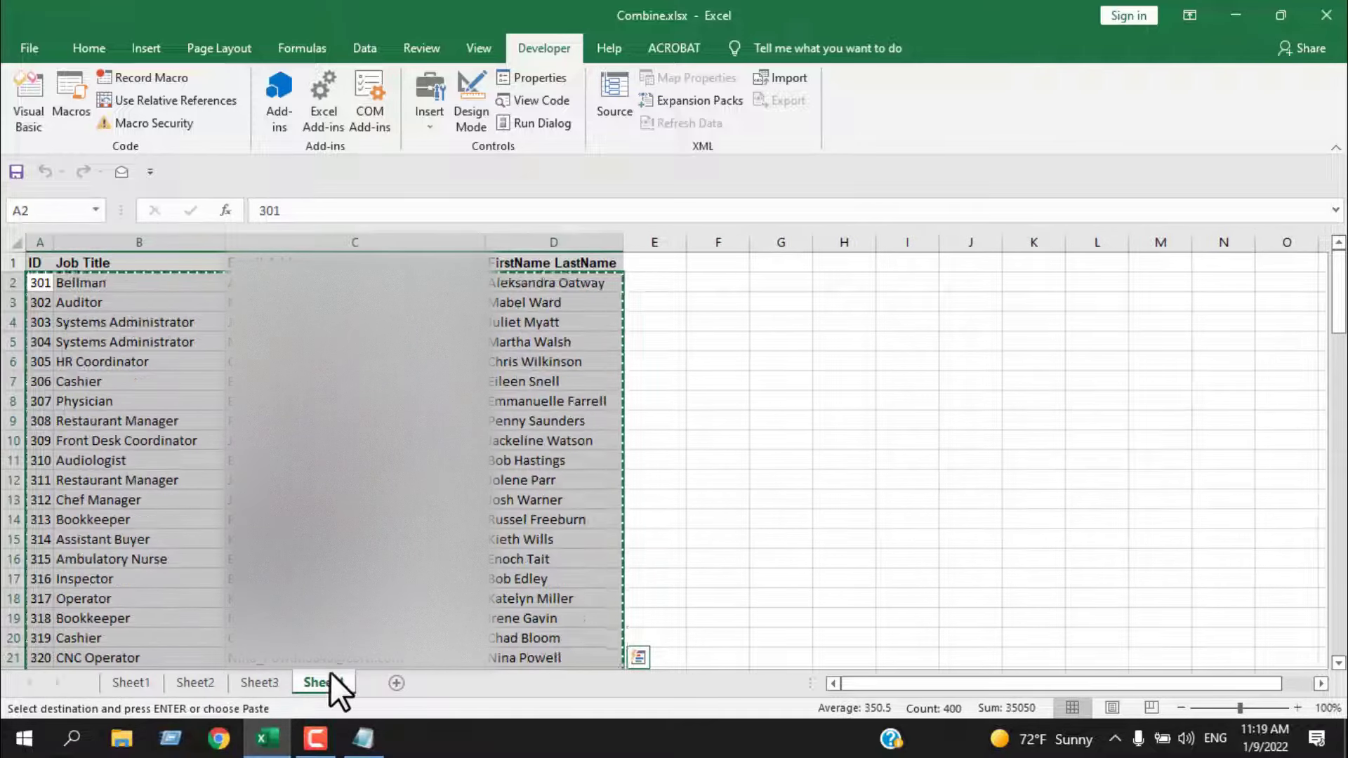
left_click(186, 684)
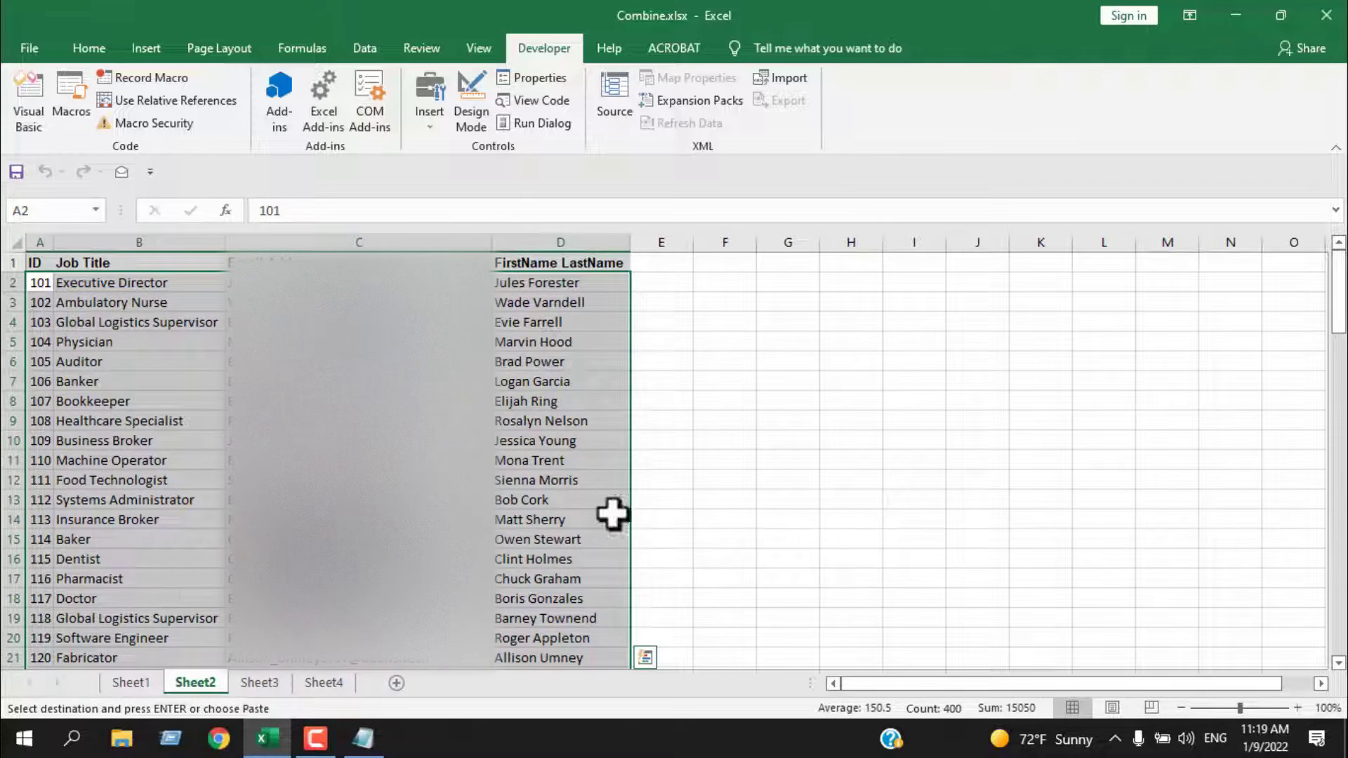
scroll(612, 515, "down", 20)
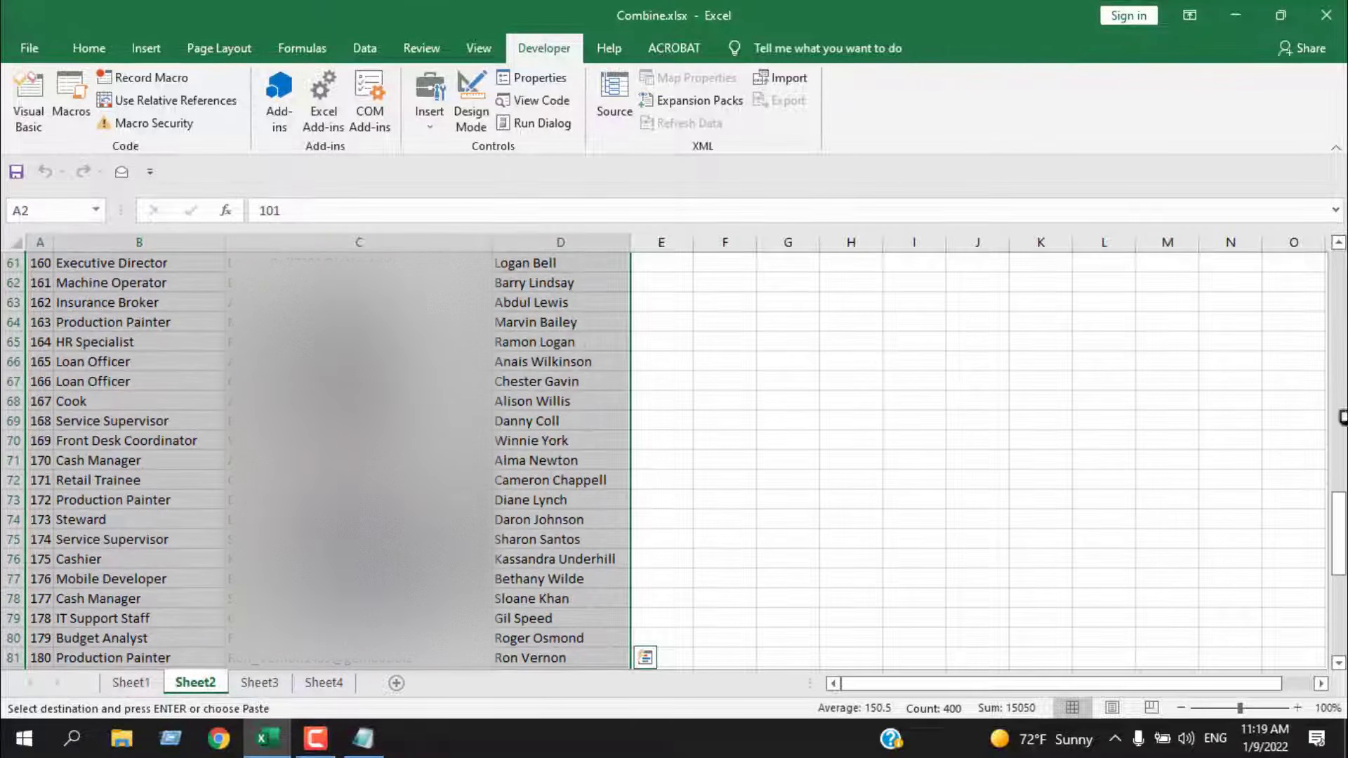
left_click_drag(1333, 518, 1336, 598)
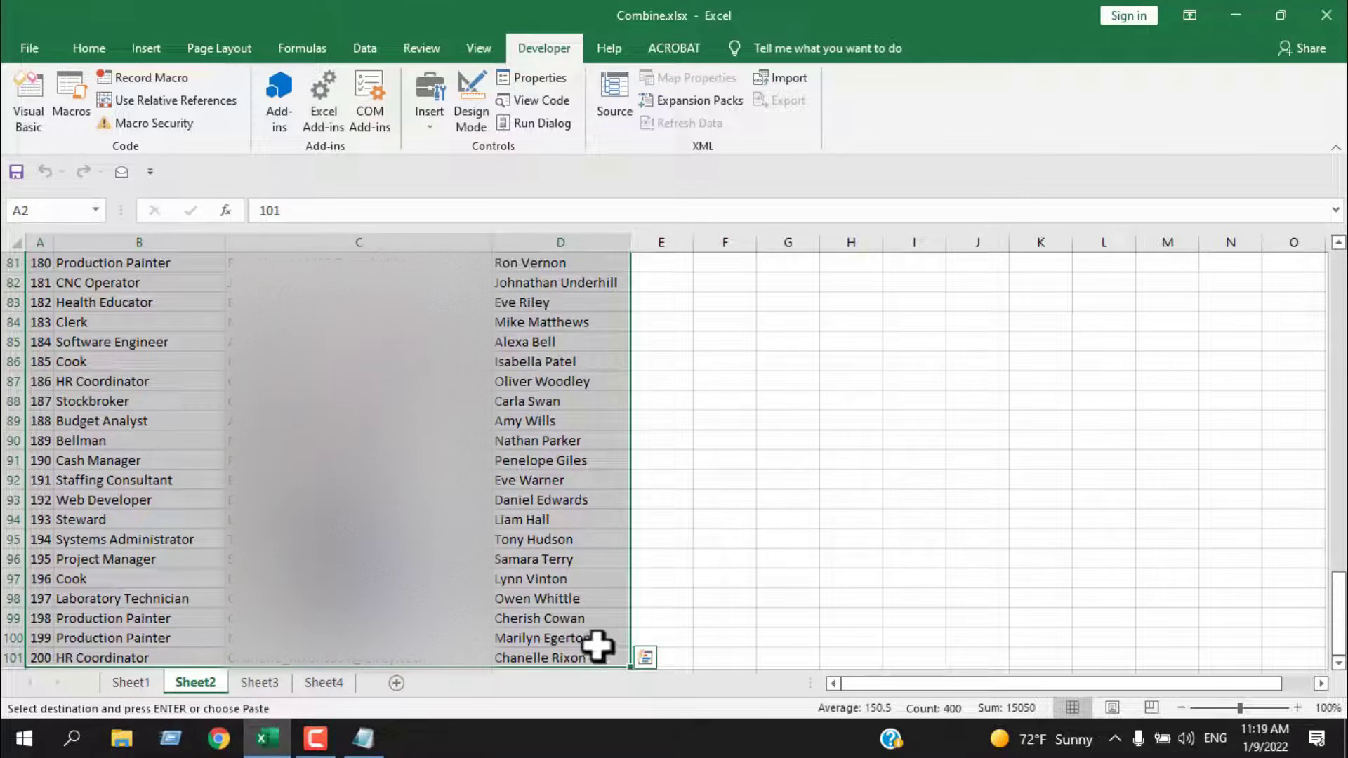
left_click(150, 678)
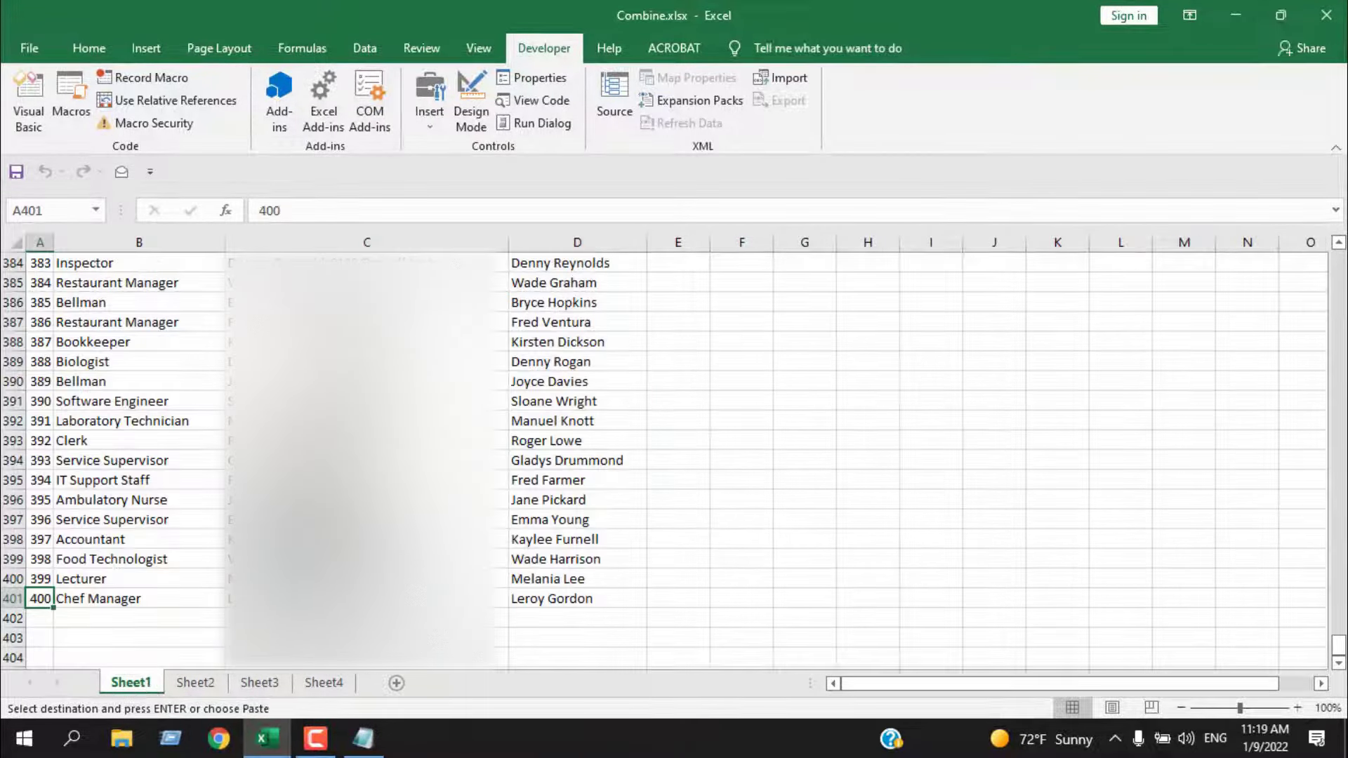
left_click(242, 682)
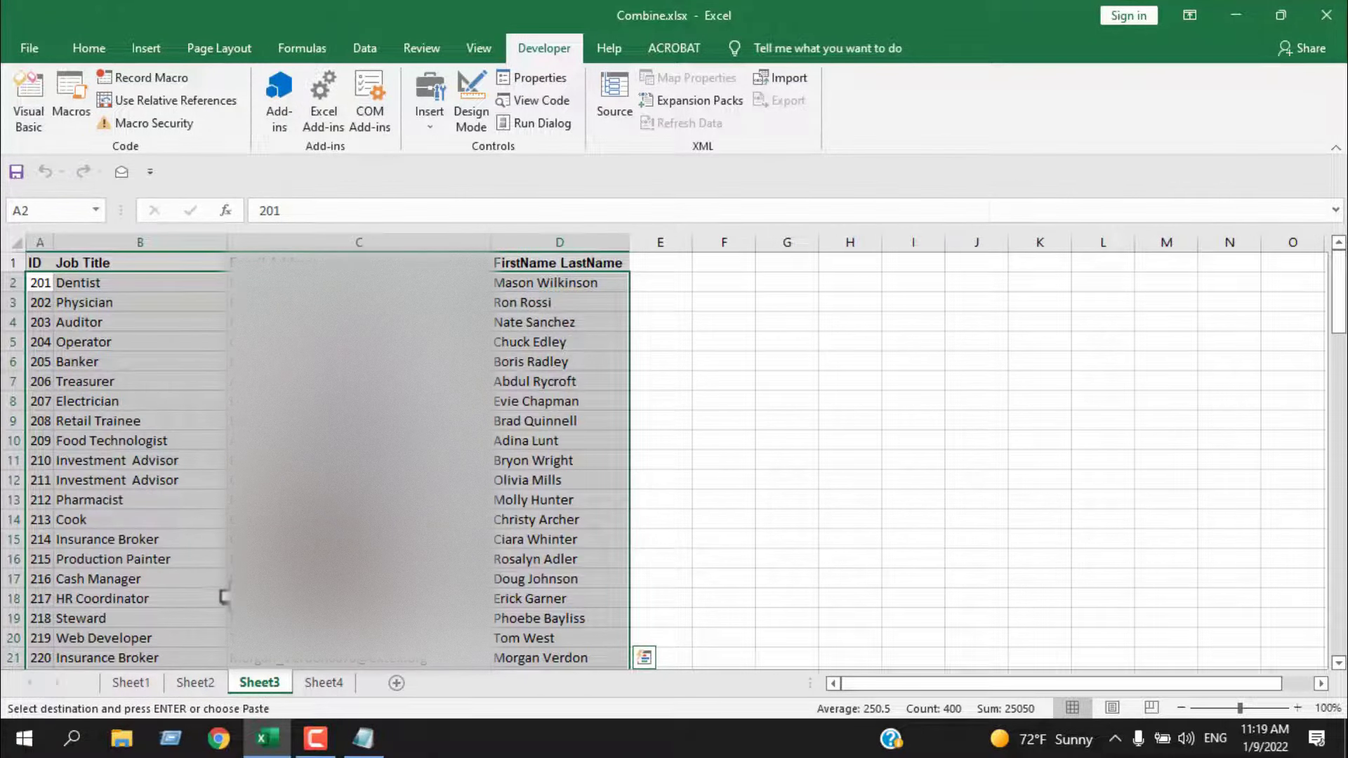
left_click(140, 681)
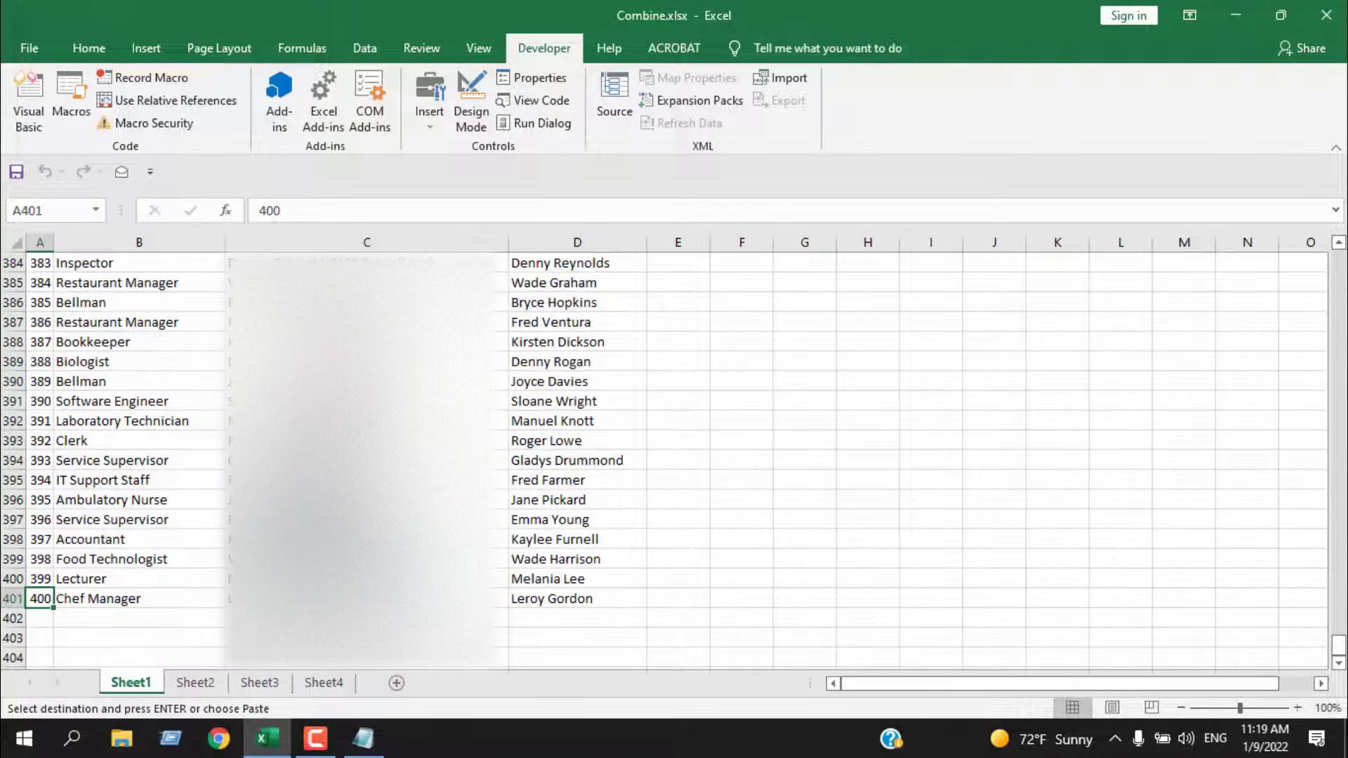
left_click(324, 682)
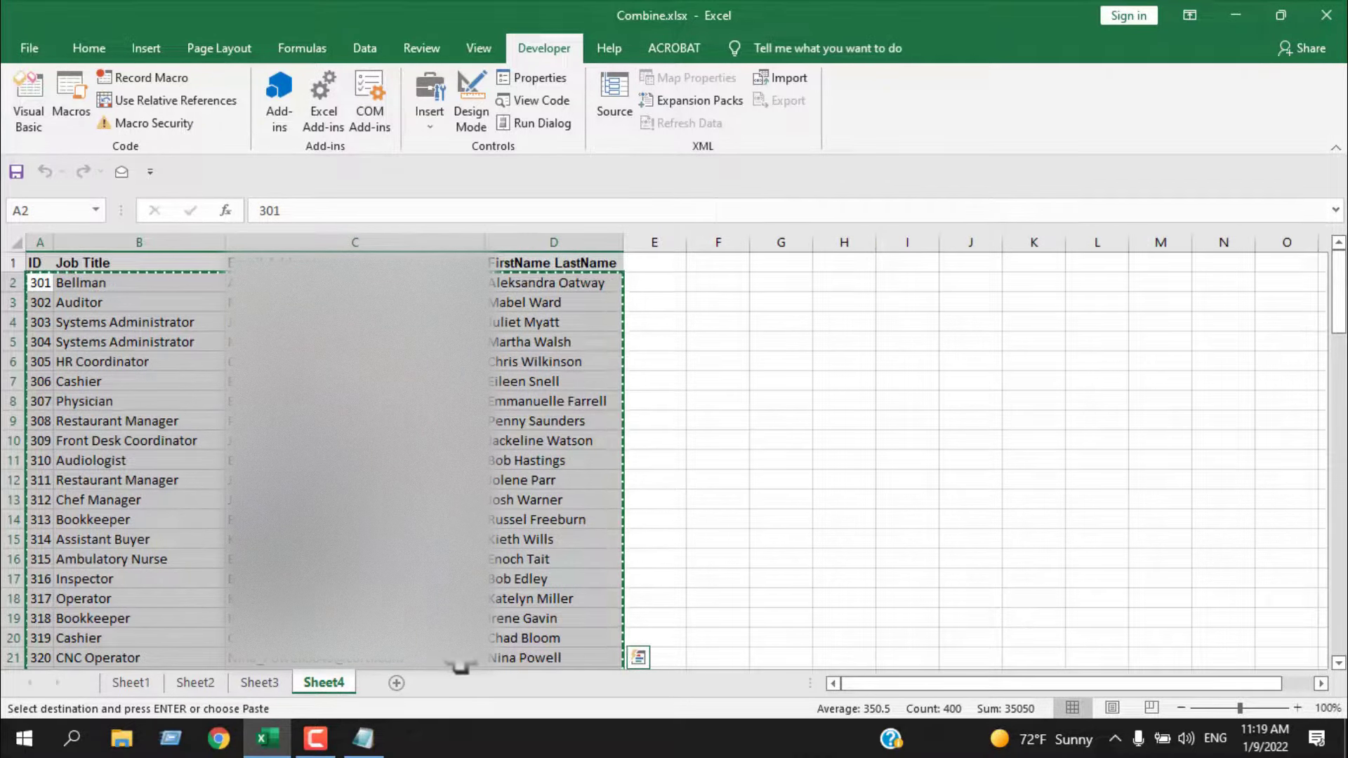
left_click(136, 684)
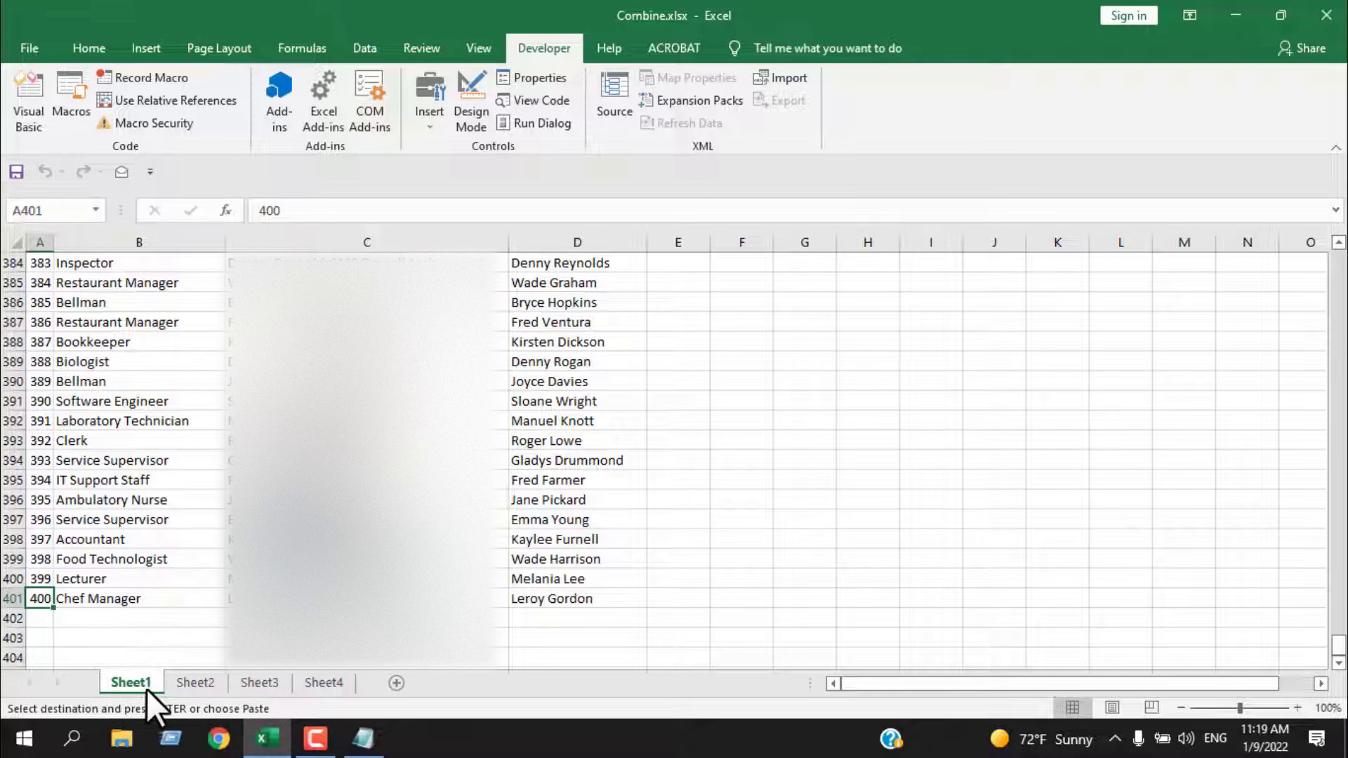
Step: Compare the header row of Sheet1 with the column headers in Sheet2, Sheet3 and Sheet4
scroll(92, 347, "up", 20)
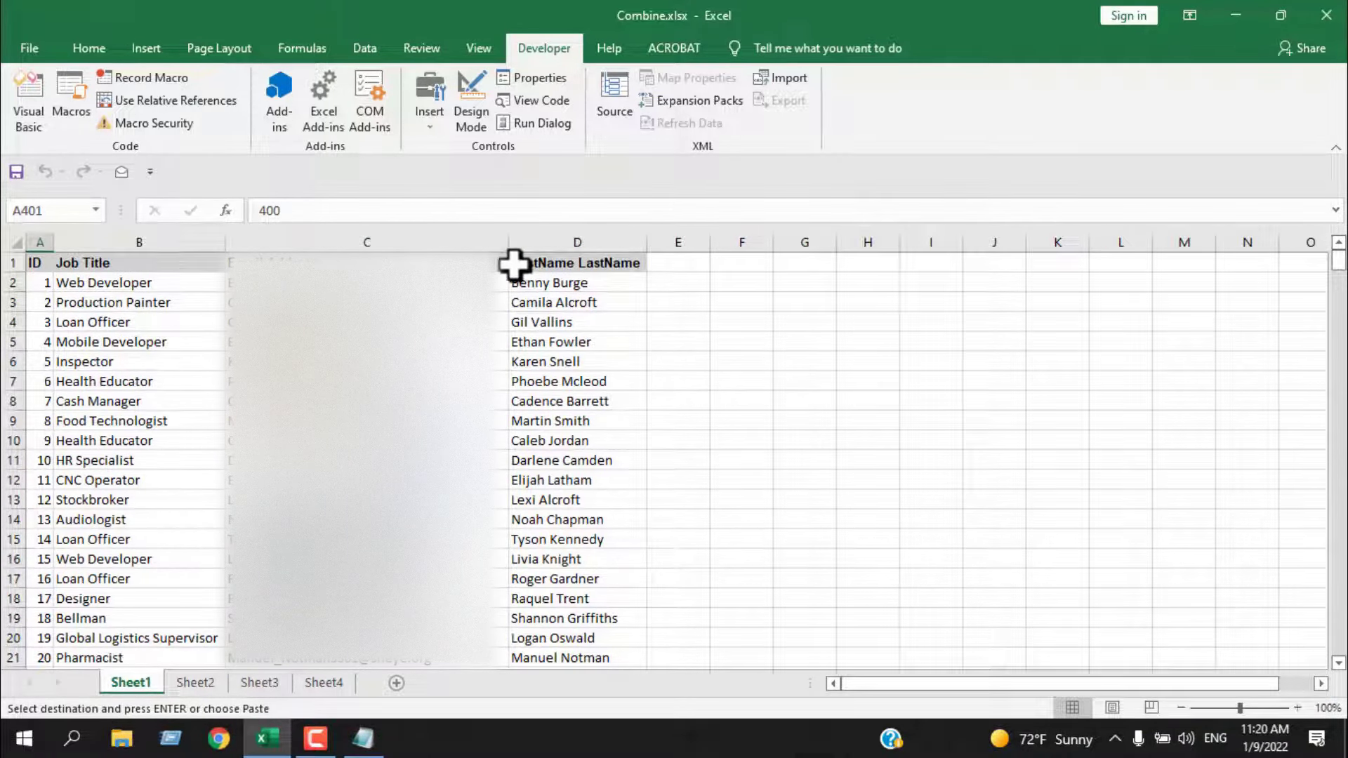
left_click_drag(535, 264, 40, 264)
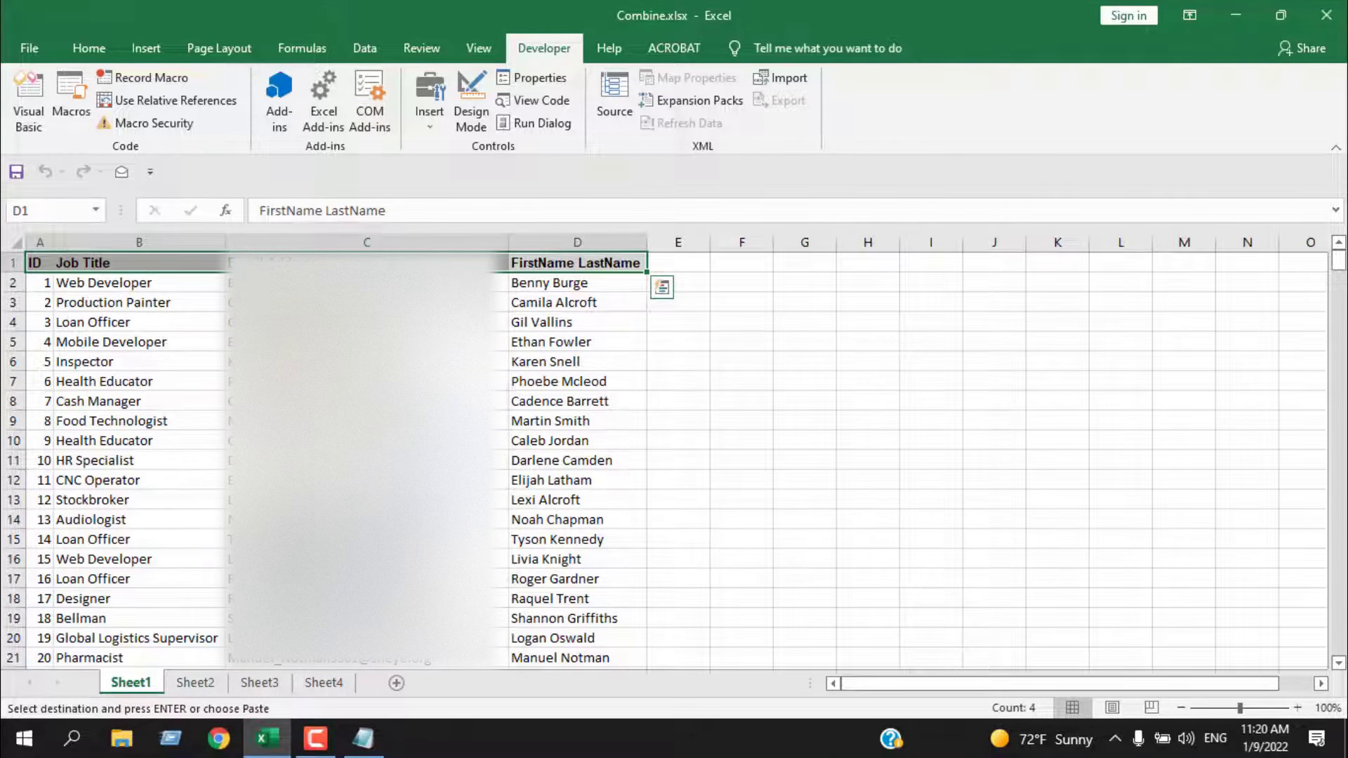
left_click(199, 677)
left_click(267, 683)
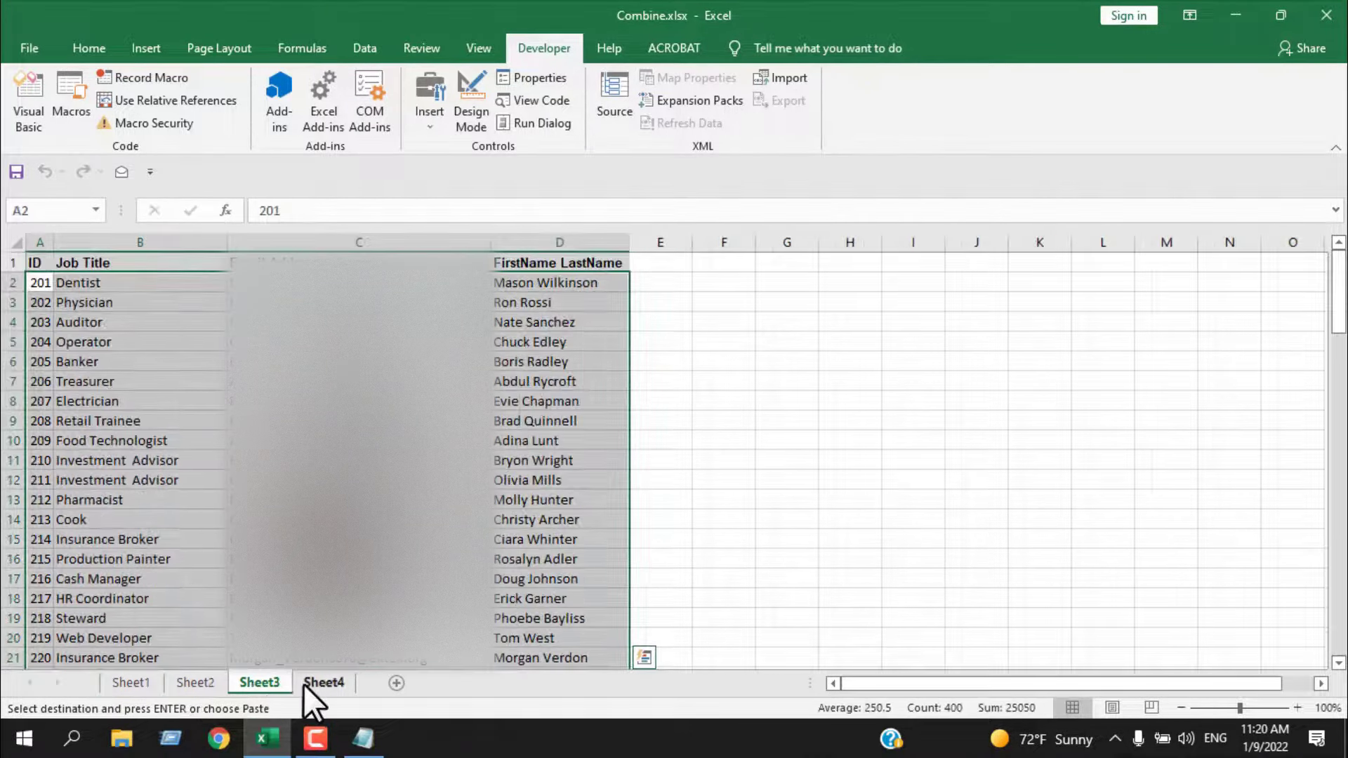
left_click(303, 684)
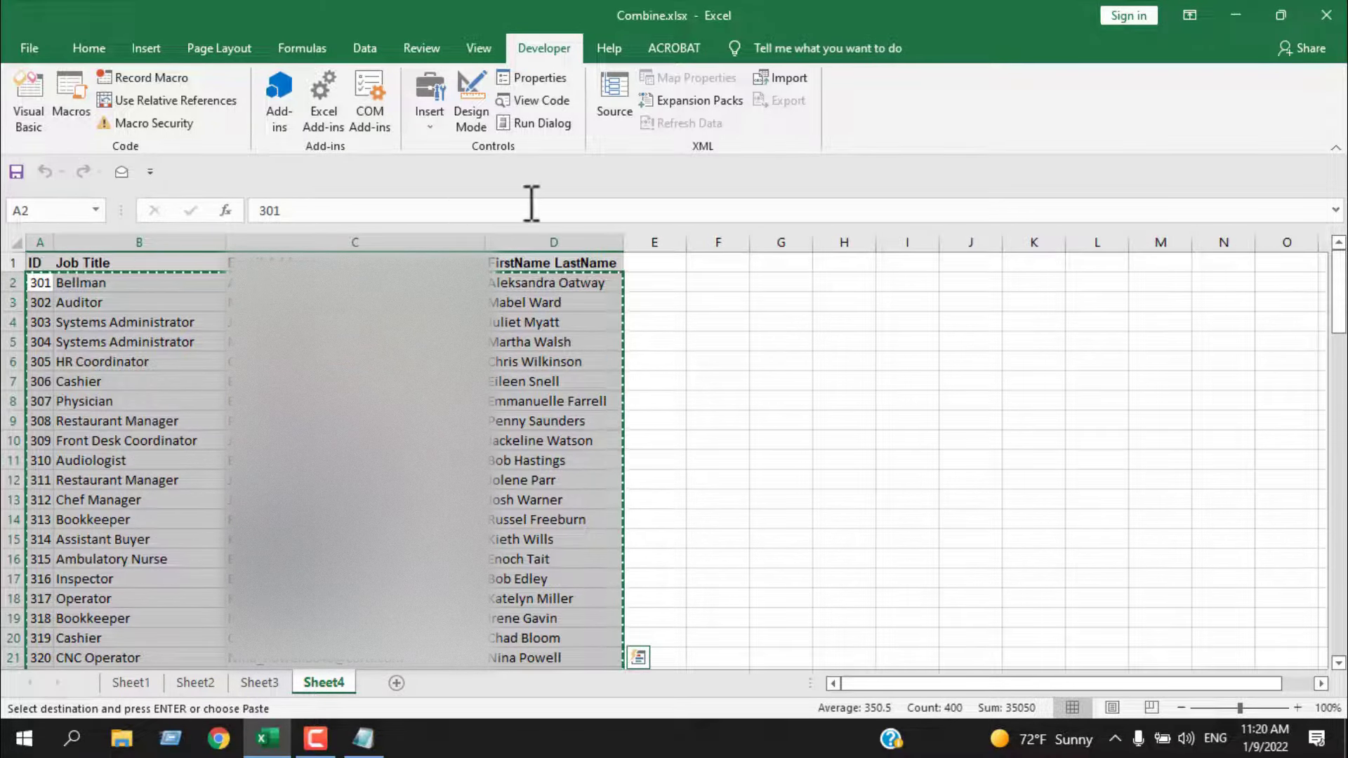
left_click(134, 685)
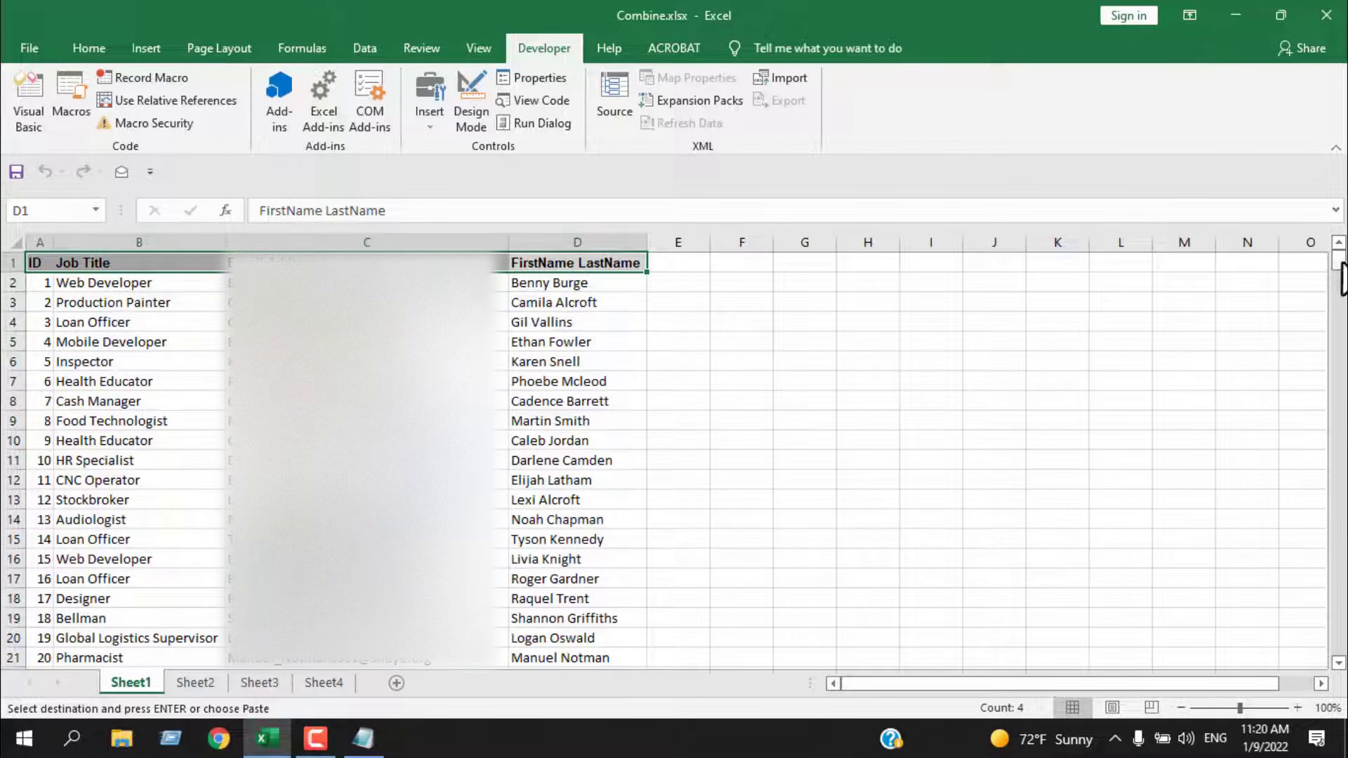
mouse_move(1338, 271)
left_mouse_down()
mouse_move(1342, 626)
mouse_move(1341, 267)
left_mouse_up()
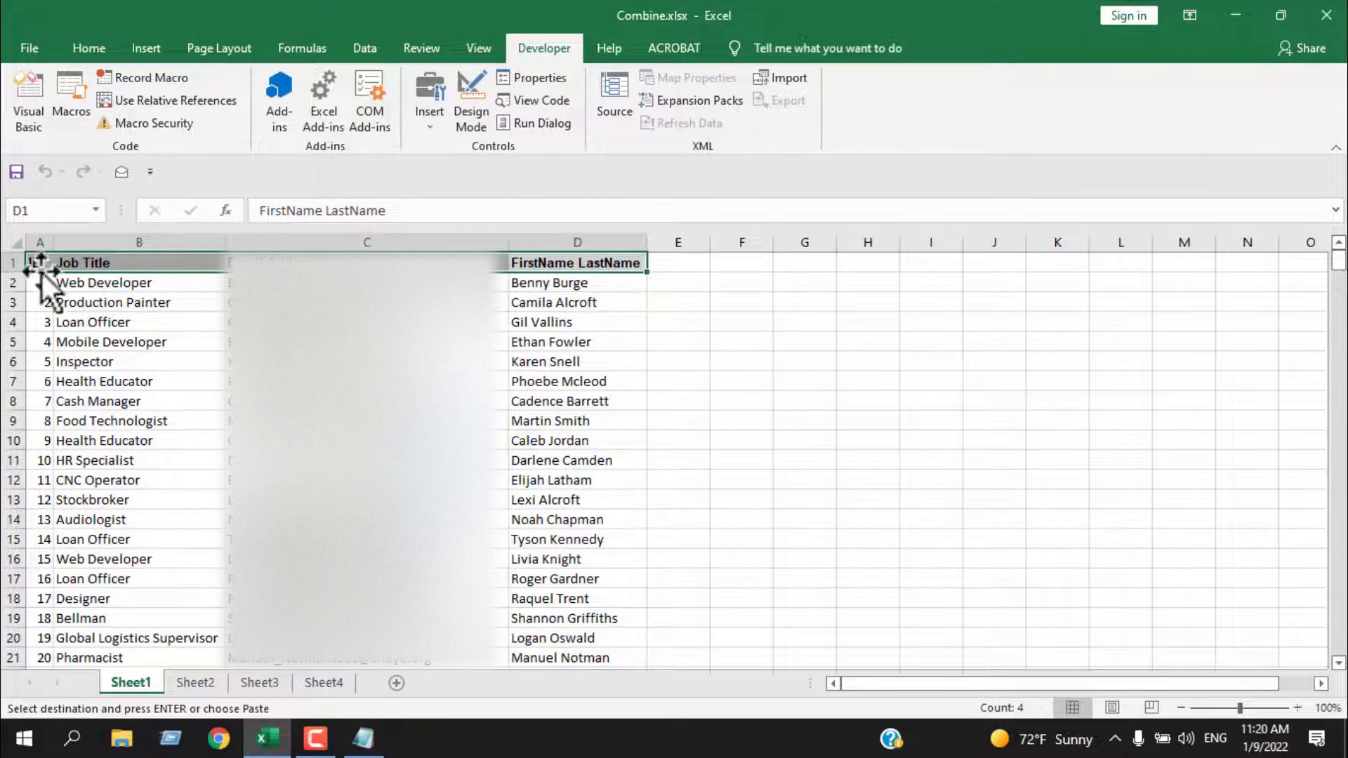
left_click(208, 685)
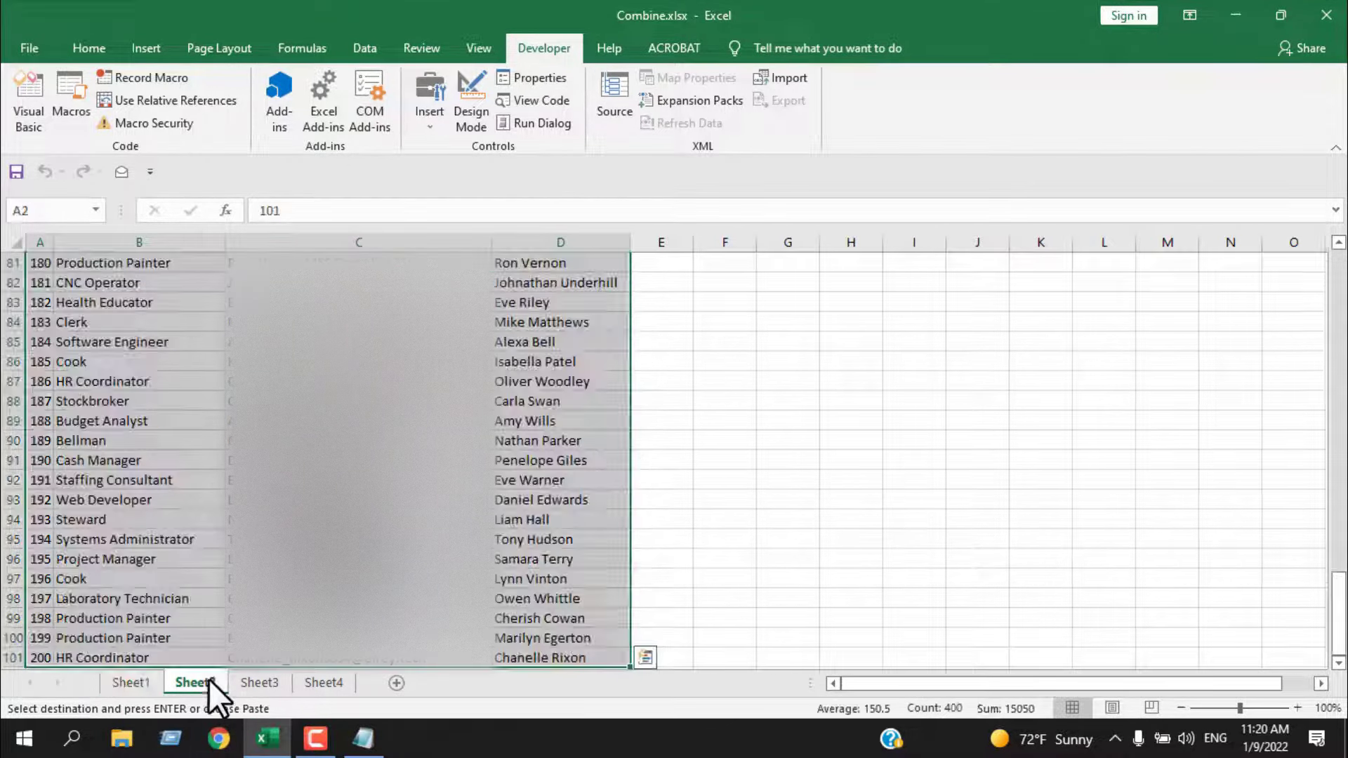
left_click_drag(1339, 617, 1338, 565)
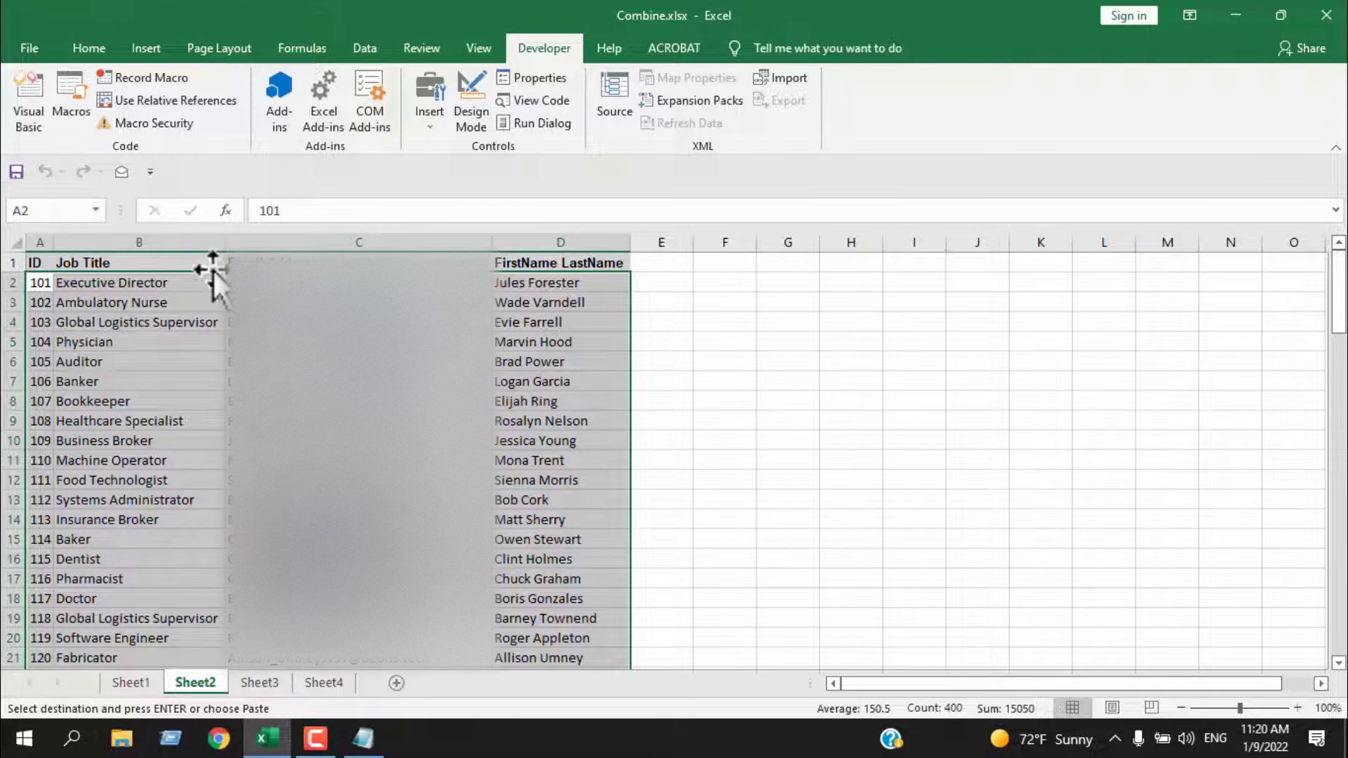
left_click(146, 680)
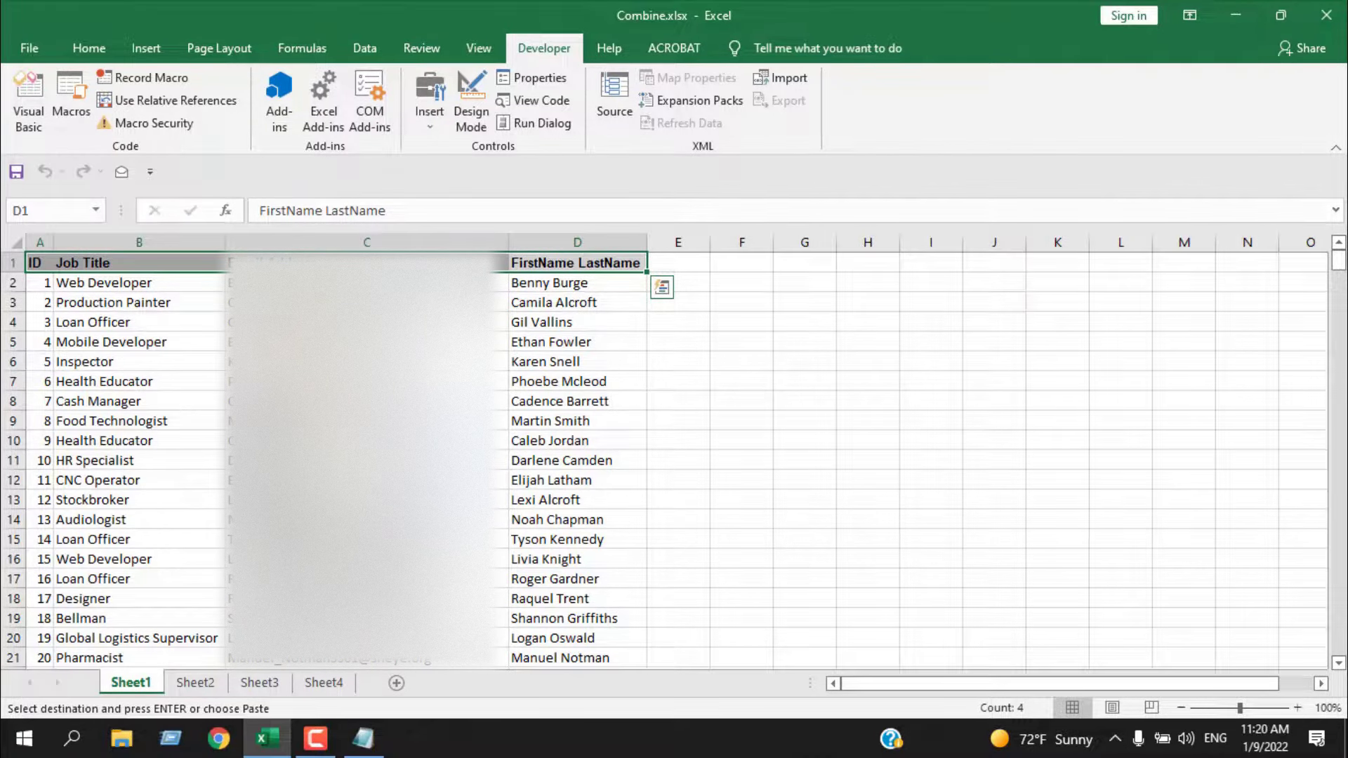
Step: Add a new worksheet, place it before Sheet1 as the first sheet, and rename it Master
left_click(393, 683)
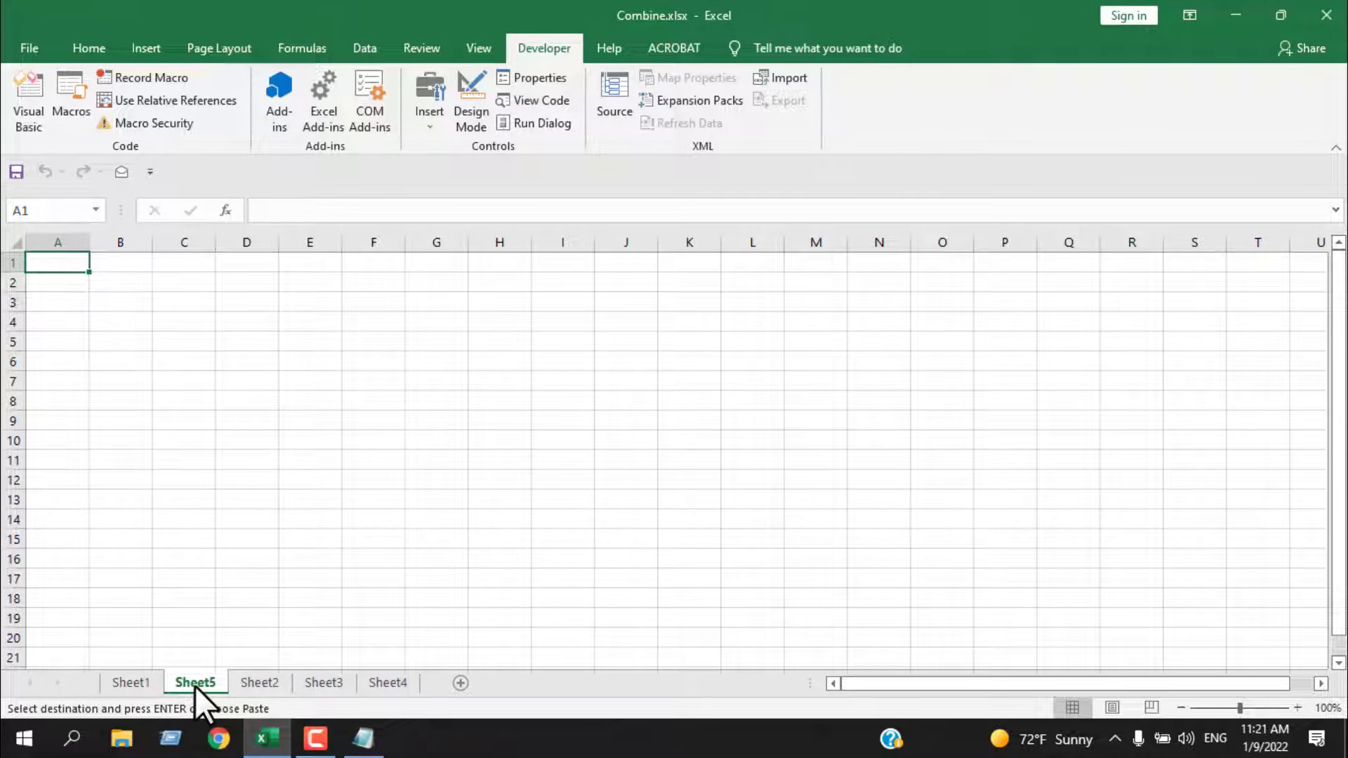
left_click_drag(124, 689, 104, 689)
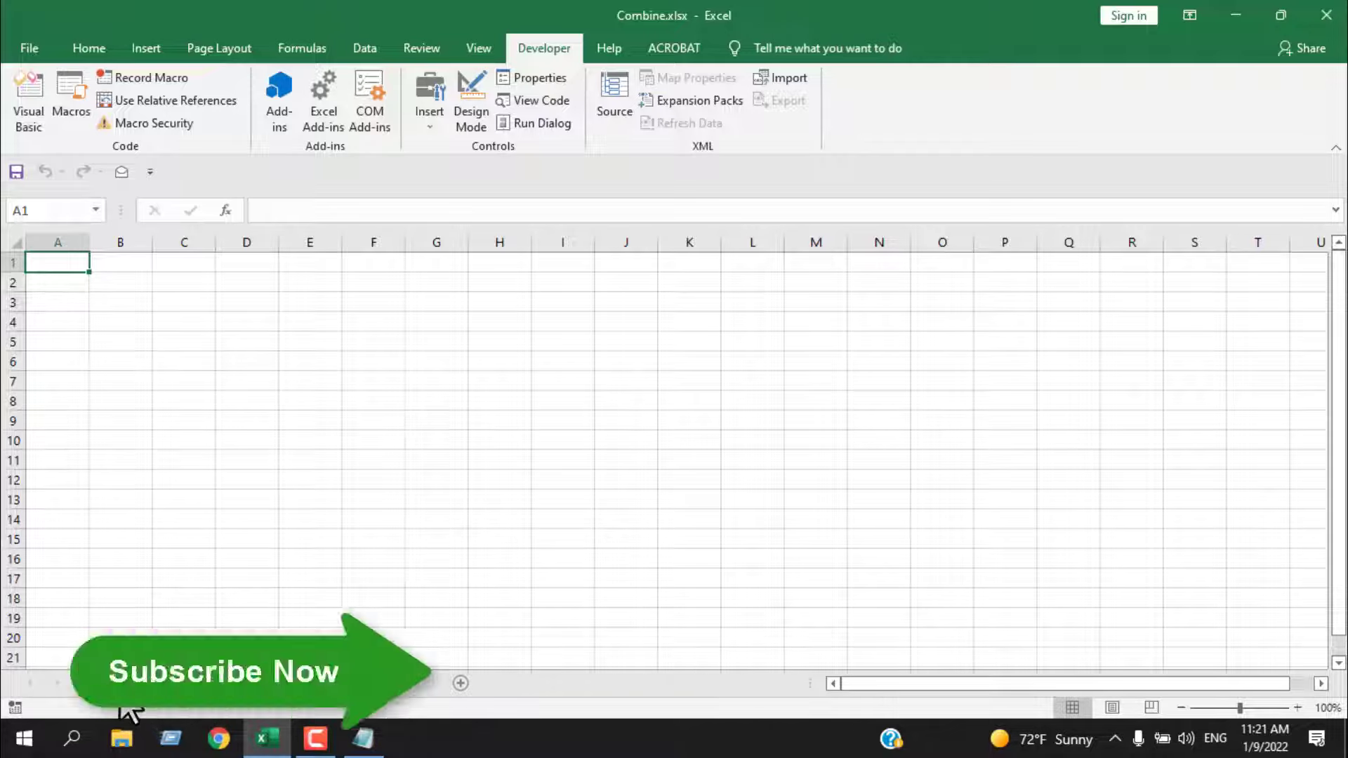
double_click(119, 685)
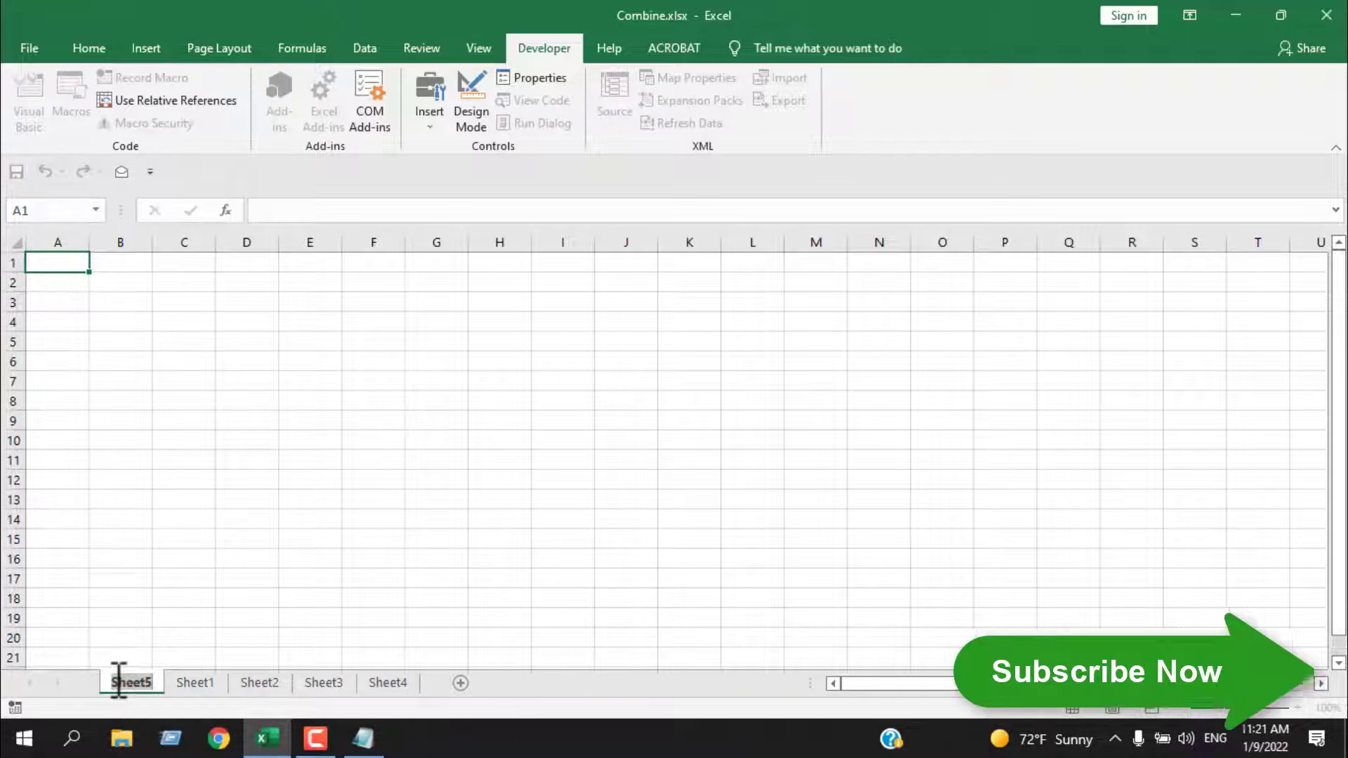
type("Master")
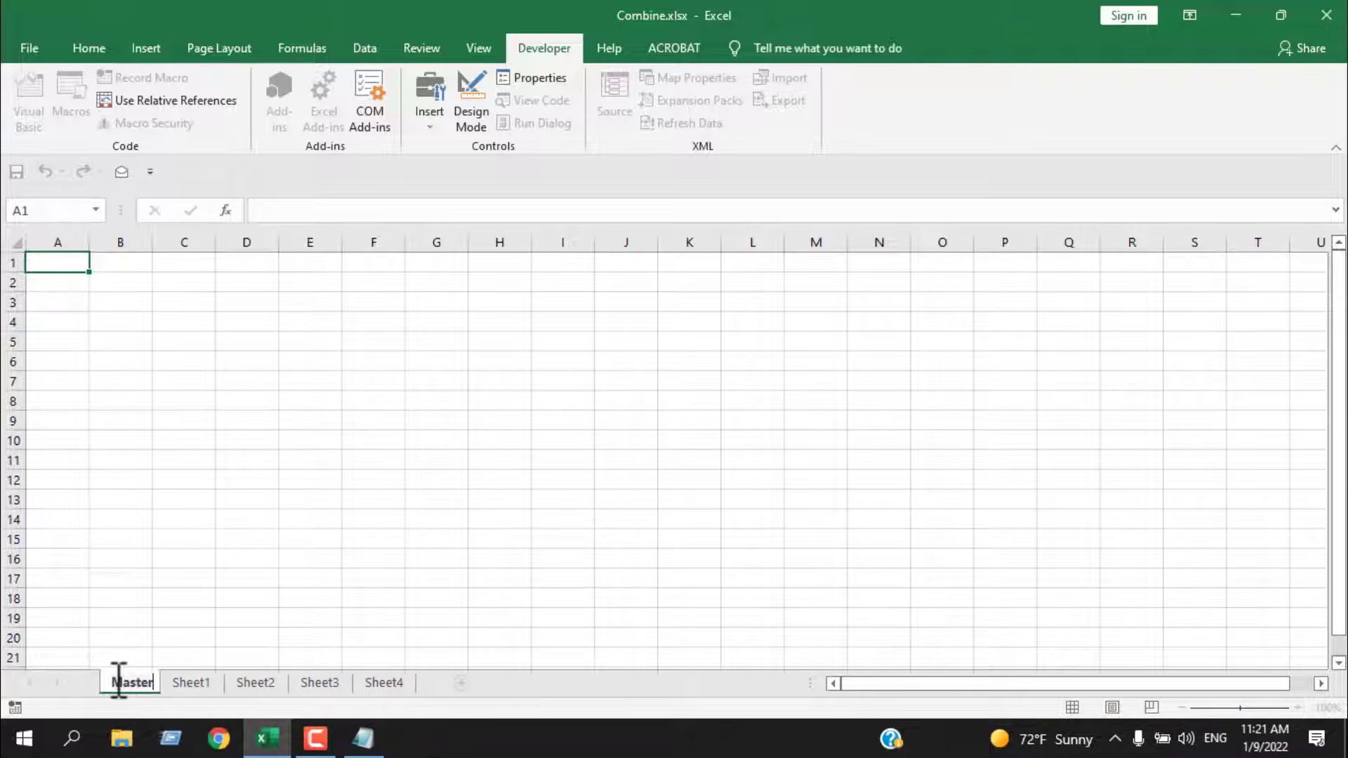
key("Return")
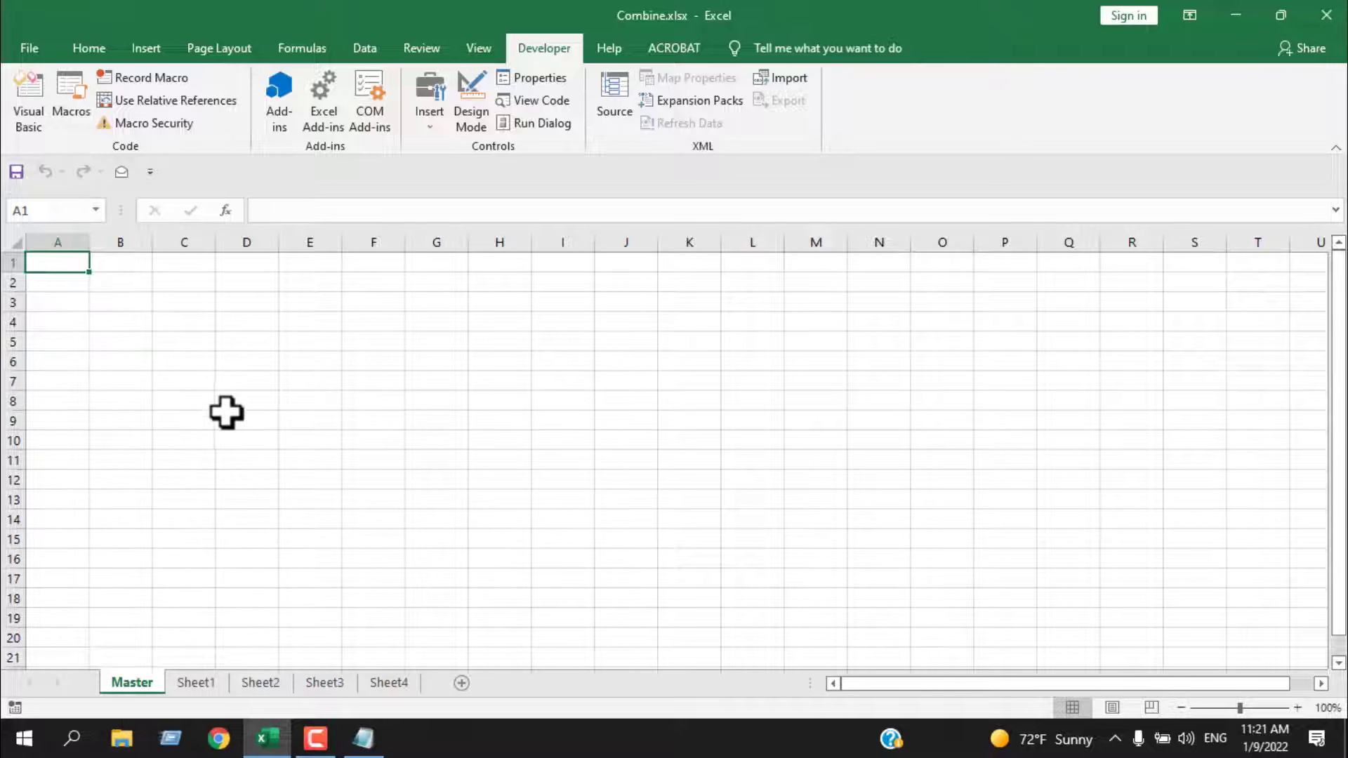
Step: Copy the header row A1:D1 from Sheet1 and paste it at cell A1 of the Master sheet
left_click(211, 686)
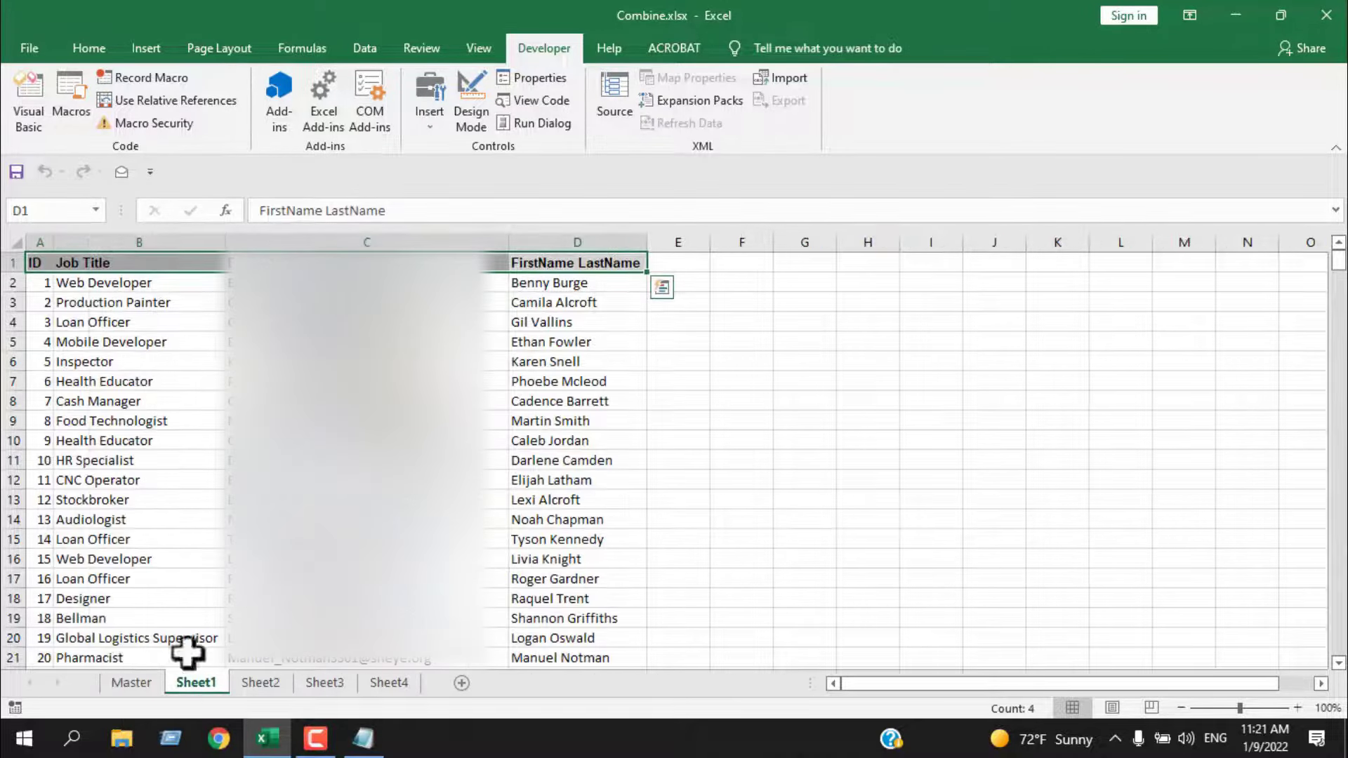
right_click(93, 264)
left_click(155, 292)
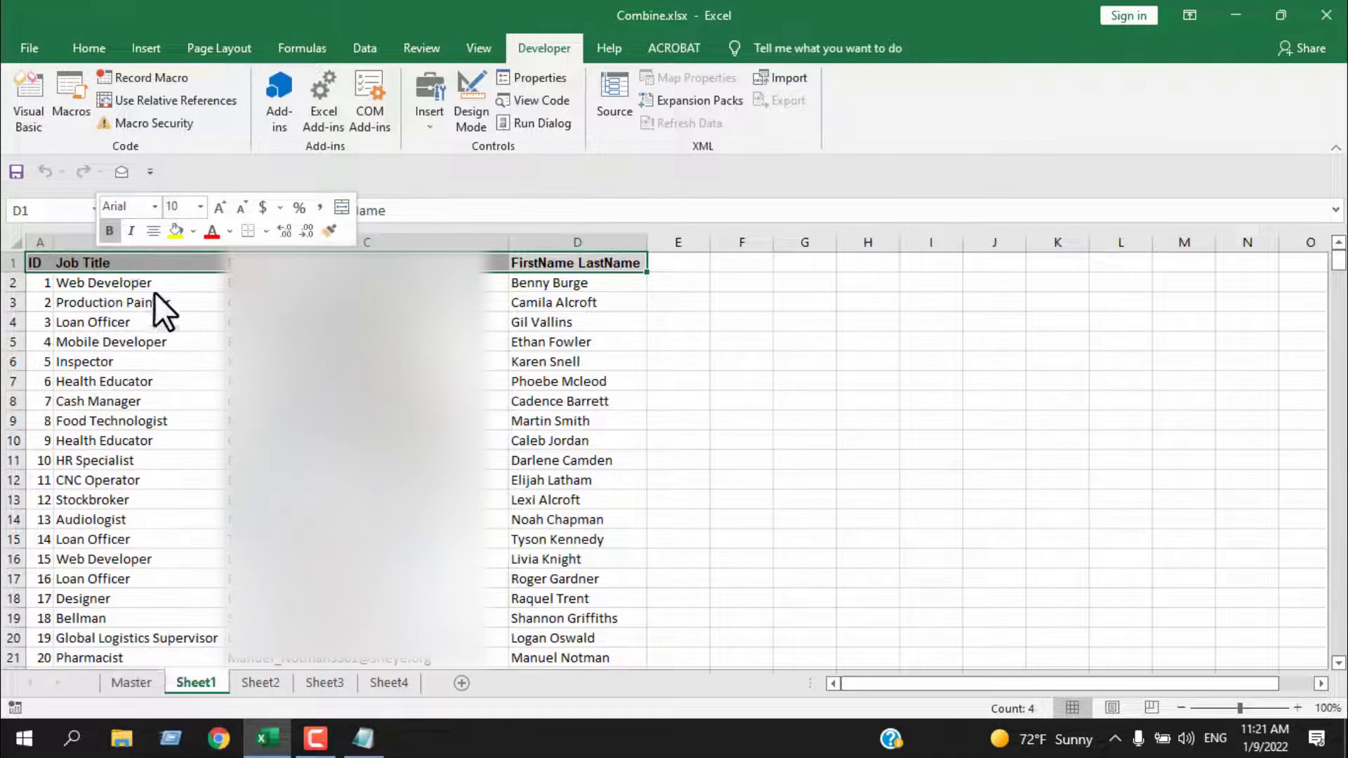
left_click(127, 684)
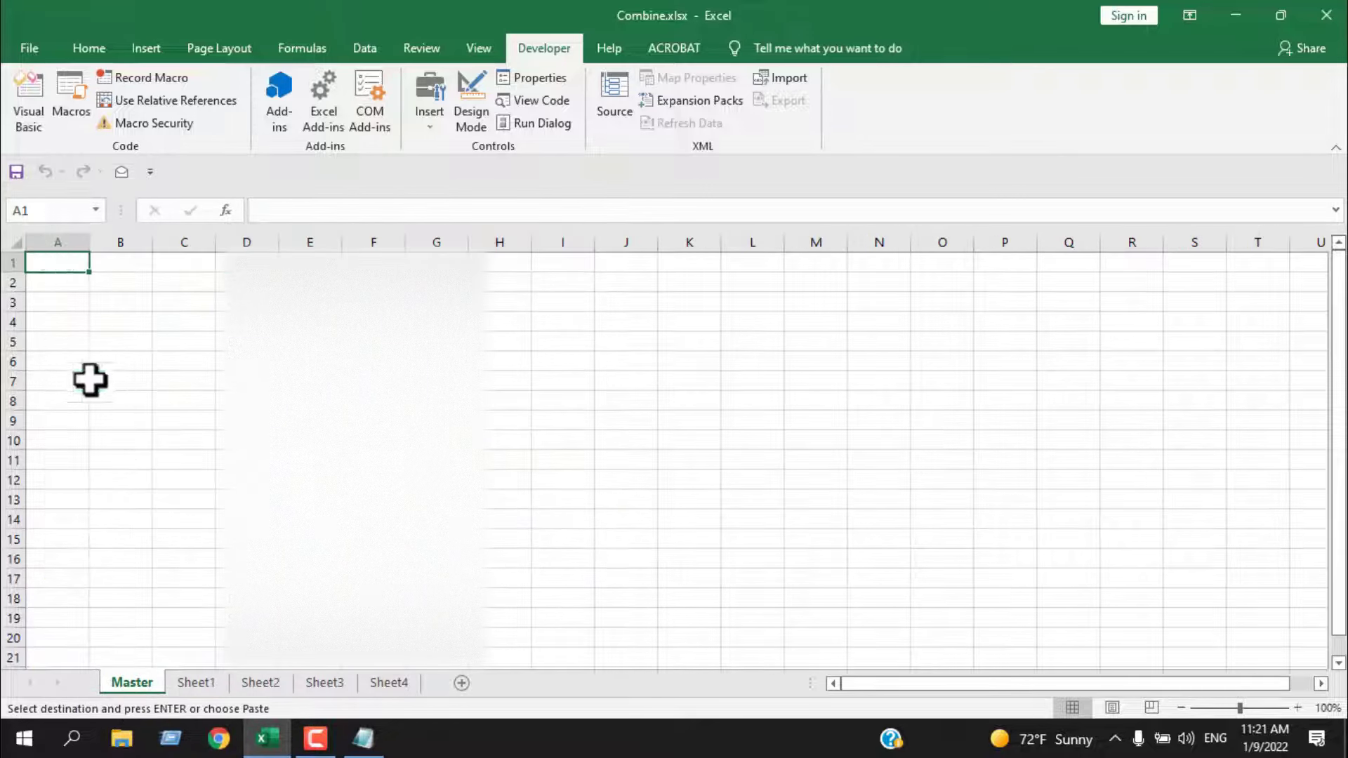
right_click(56, 263)
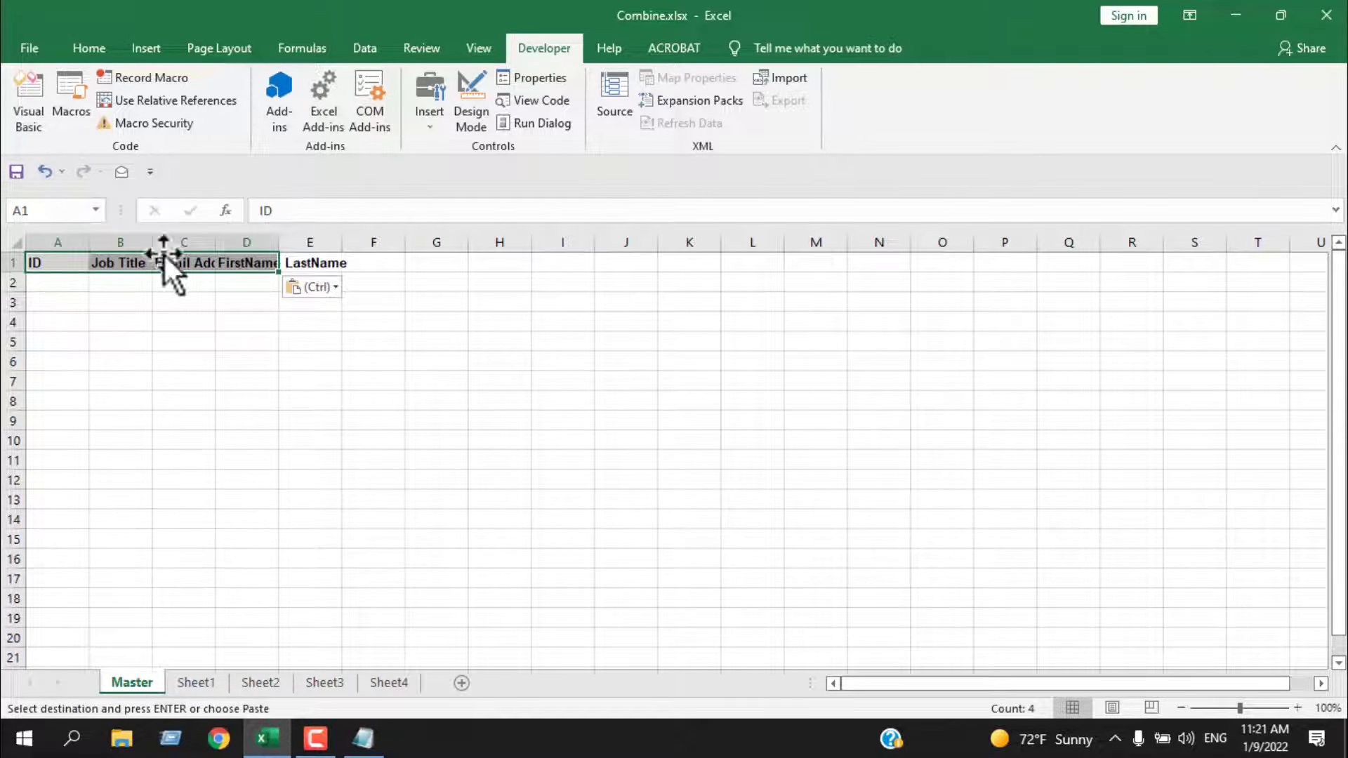
Step: AutoFit the column widths of the header cells A1:D1 in the Master sheet
left_click(88, 48)
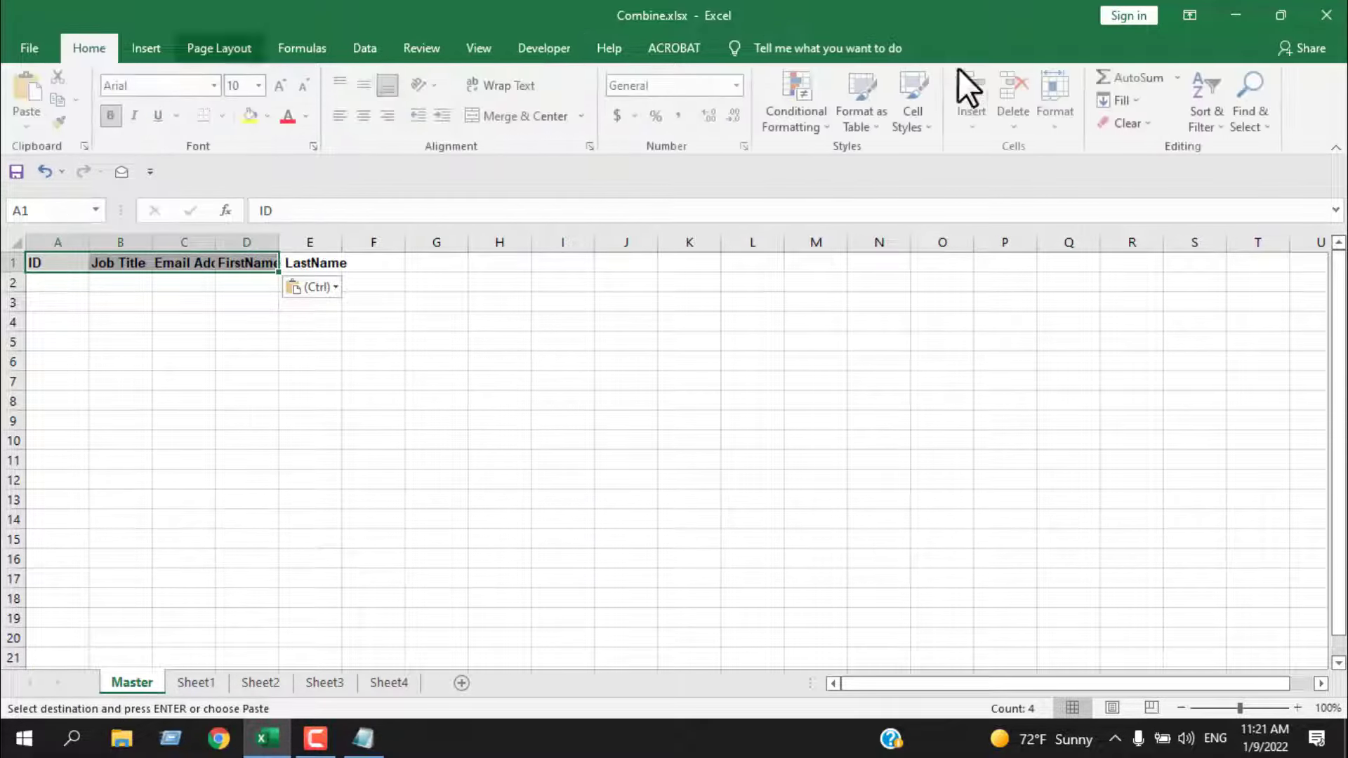
left_click(1039, 114)
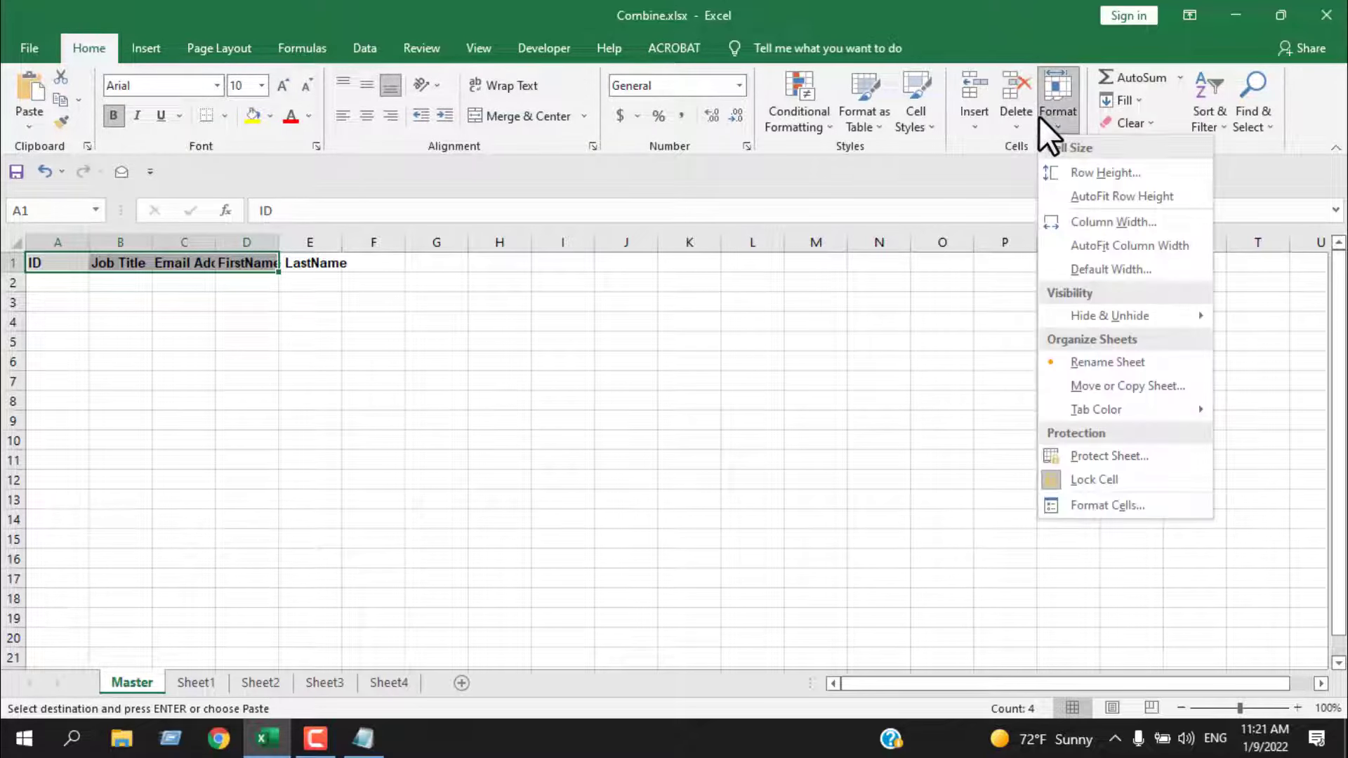
left_click(1111, 247)
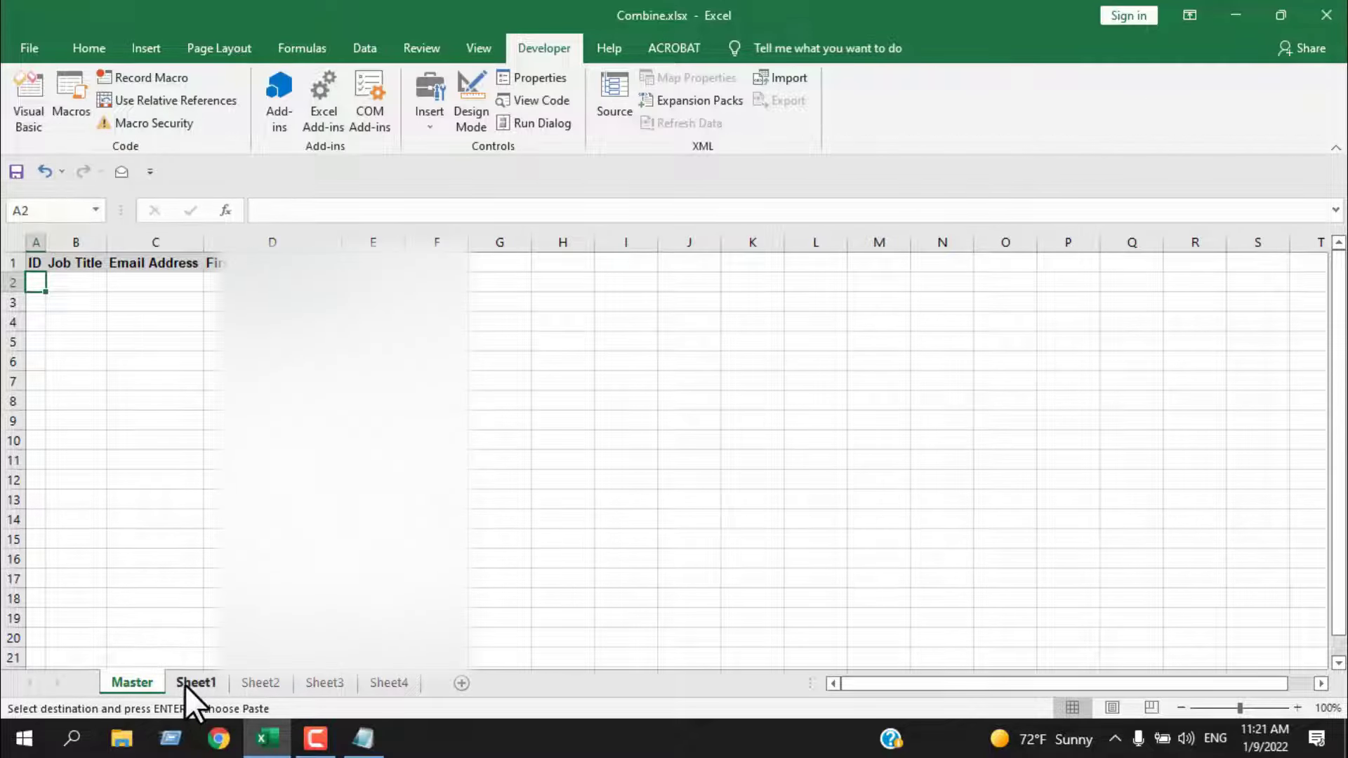
Step: Copy the first record, A2:D2, from Sheet1 into row 2 of the Master sheet
left_click(185, 685)
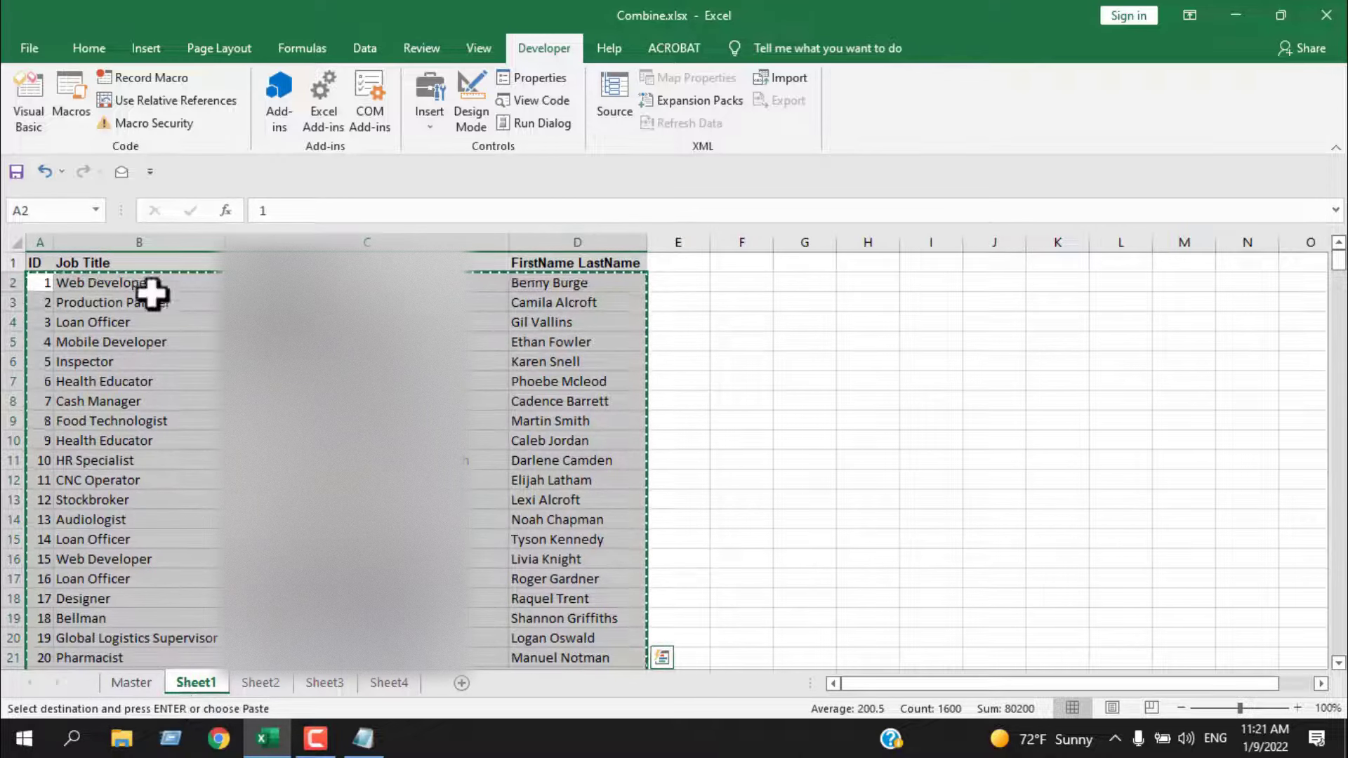
left_click_drag(45, 284, 560, 283)
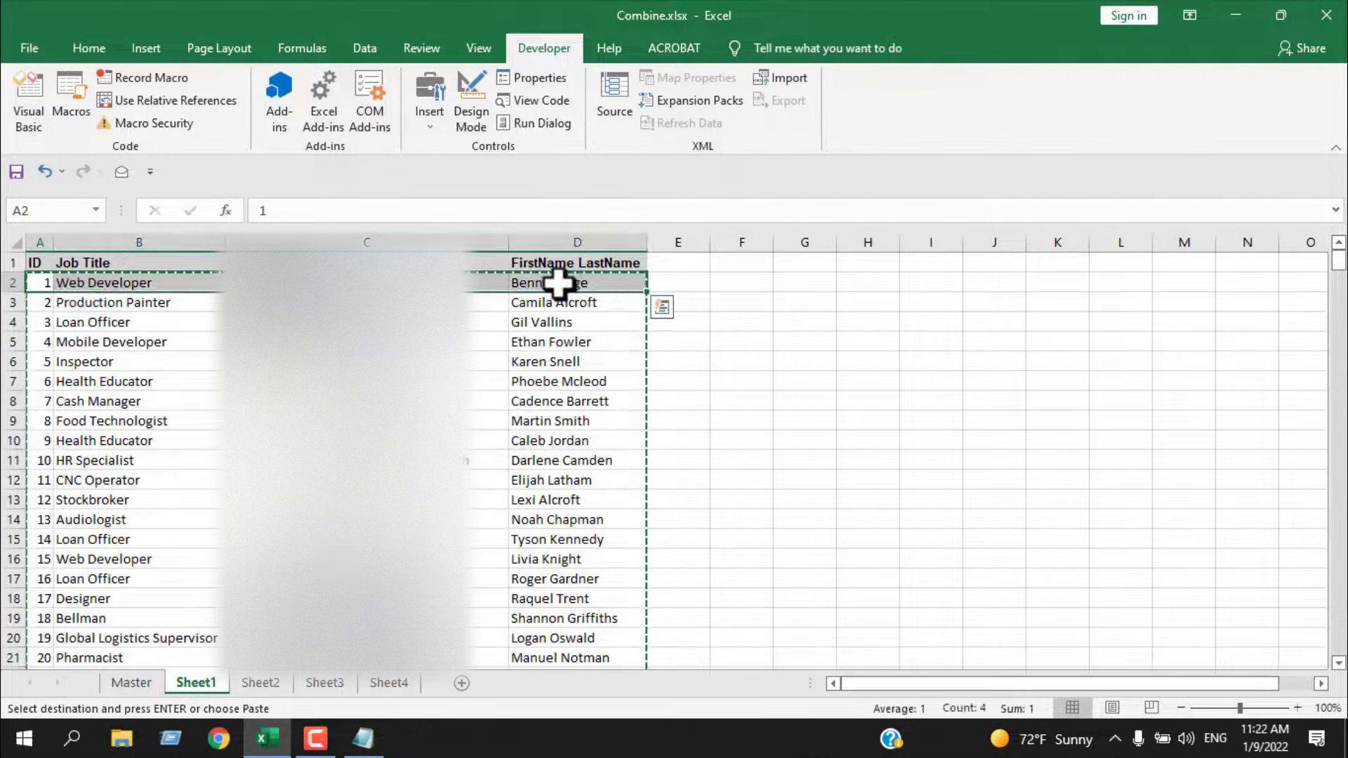
right_click(559, 281)
left_click(596, 318)
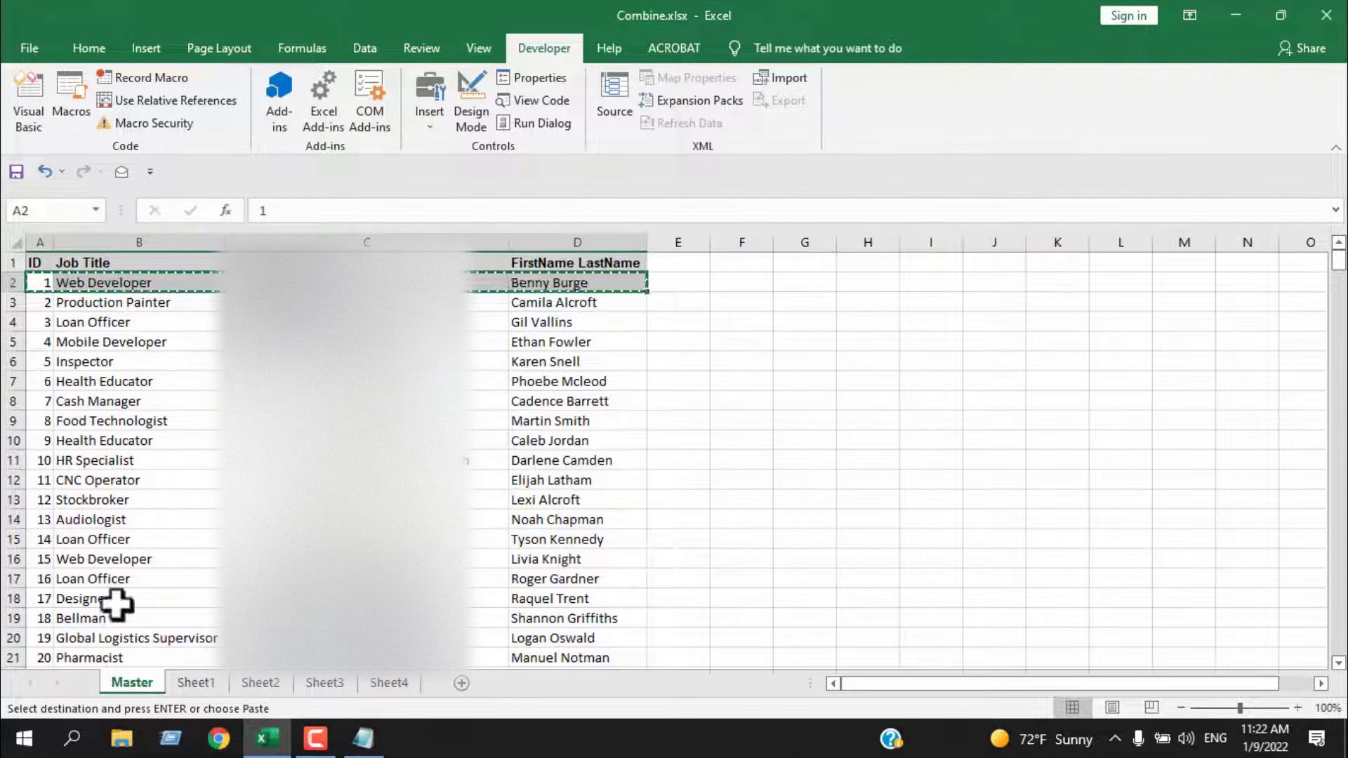
left_click(132, 682)
right_click(32, 285)
left_click(82, 385)
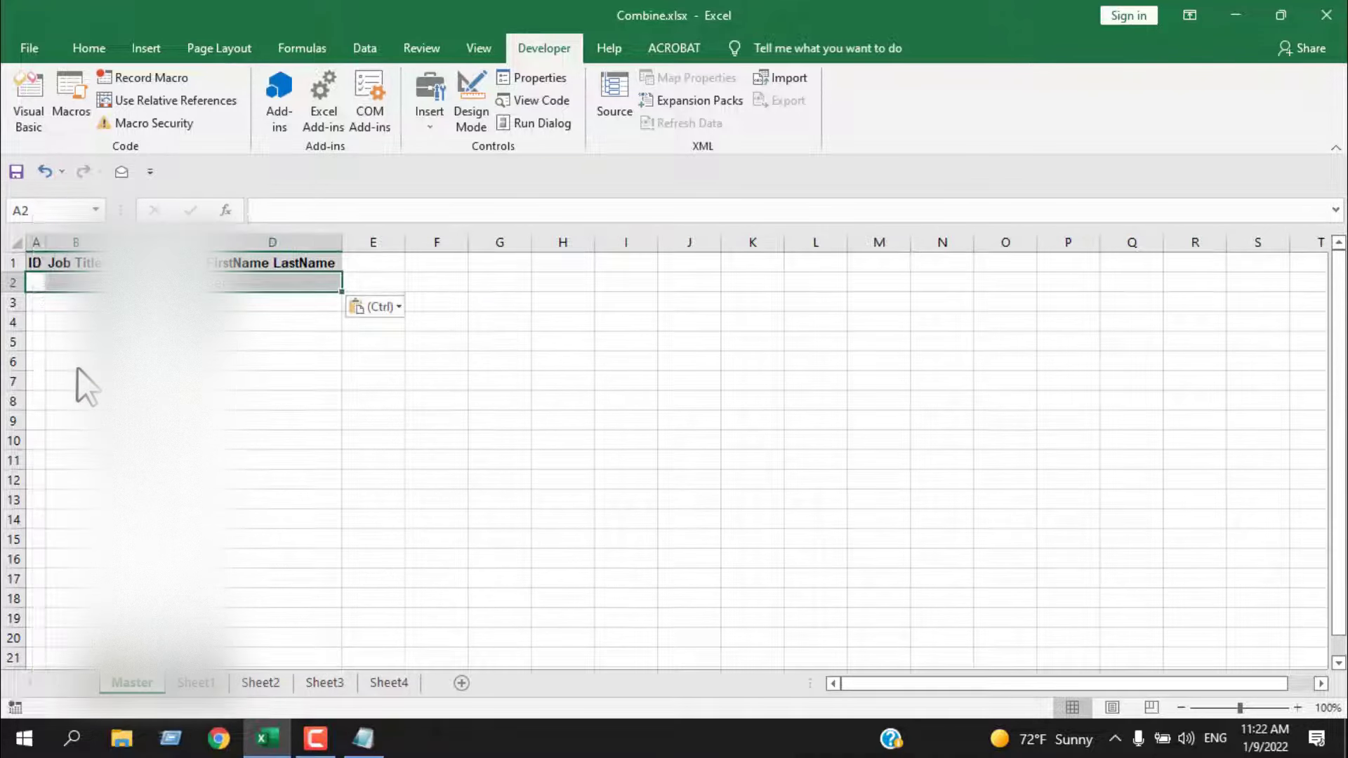
left_click(75, 366)
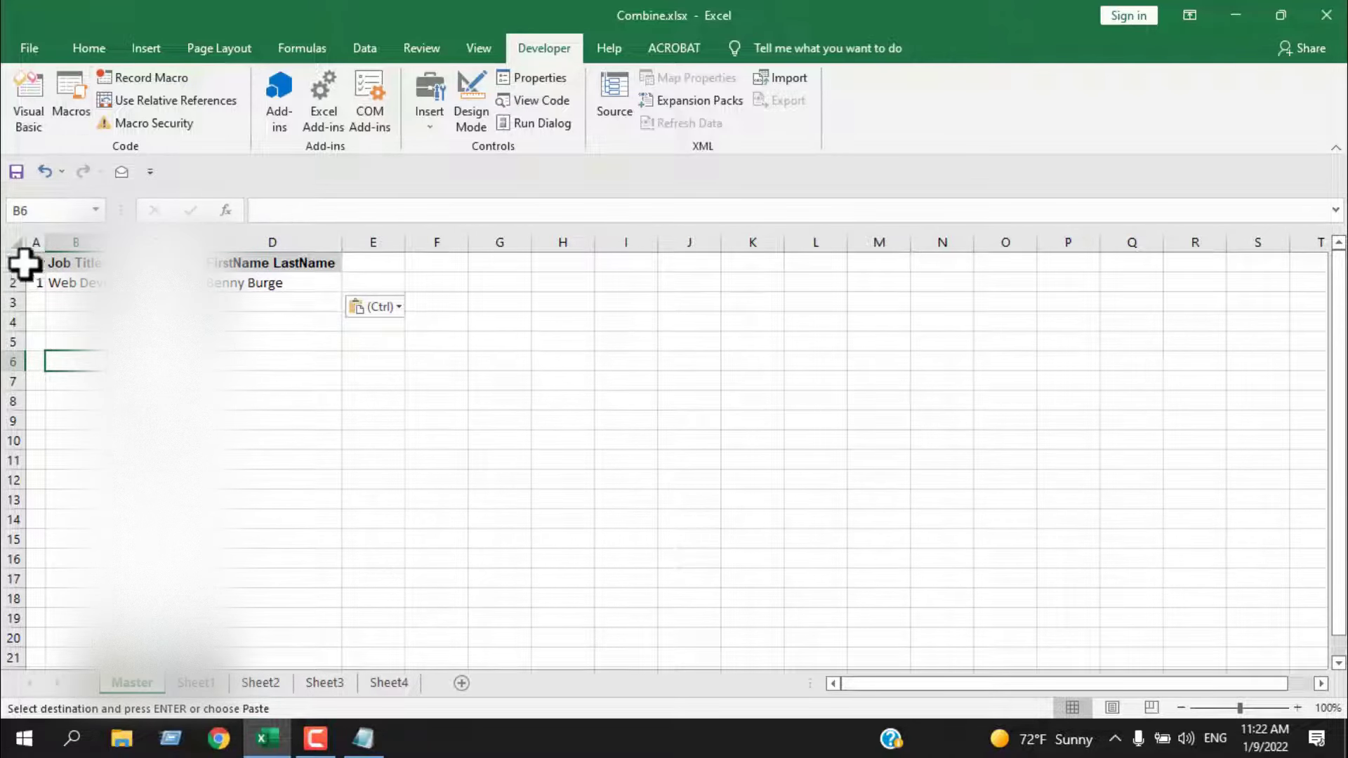
left_click_drag(41, 279, 247, 288)
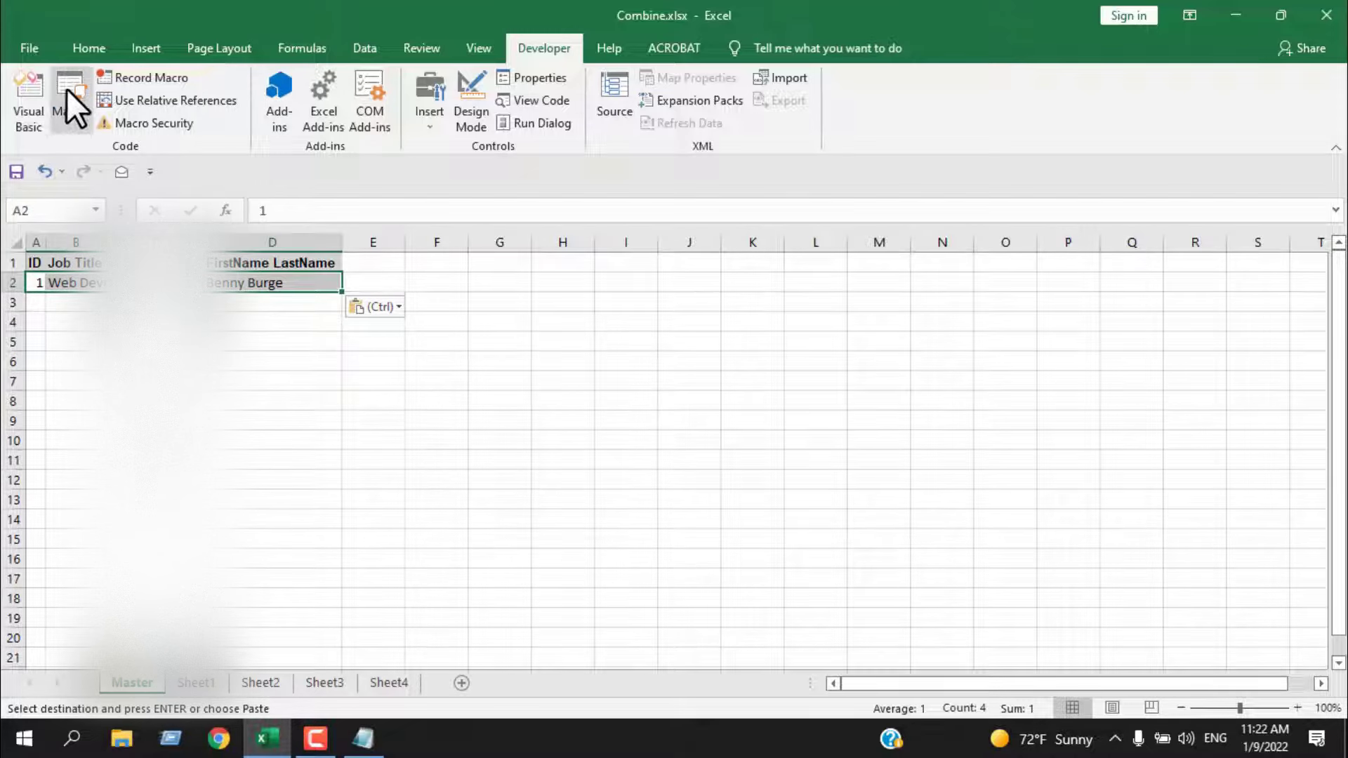
Step: Run the Combine_Worksheet macro on the Master sheet and widen column A so the IDs are readable
left_click(71, 98)
left_click(1151, 270)
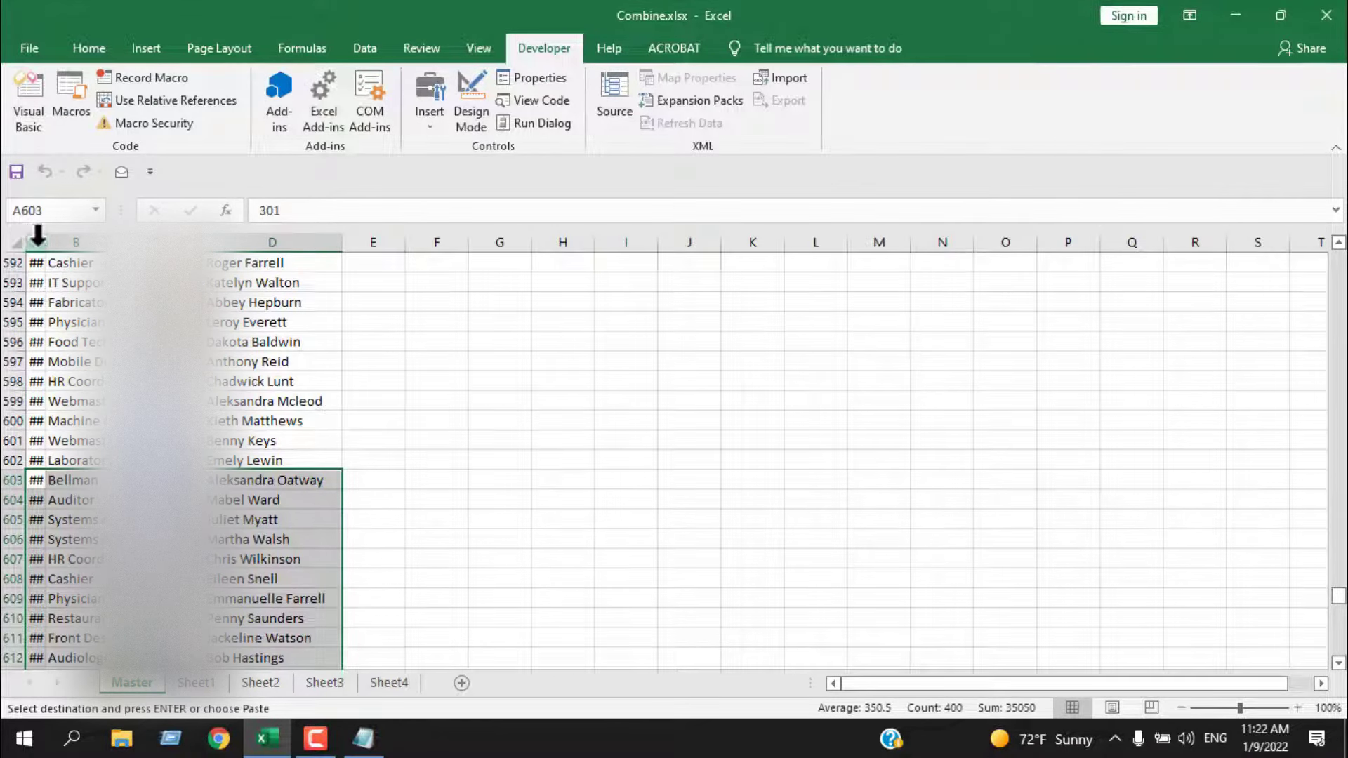
left_click_drag(44, 242, 79, 242)
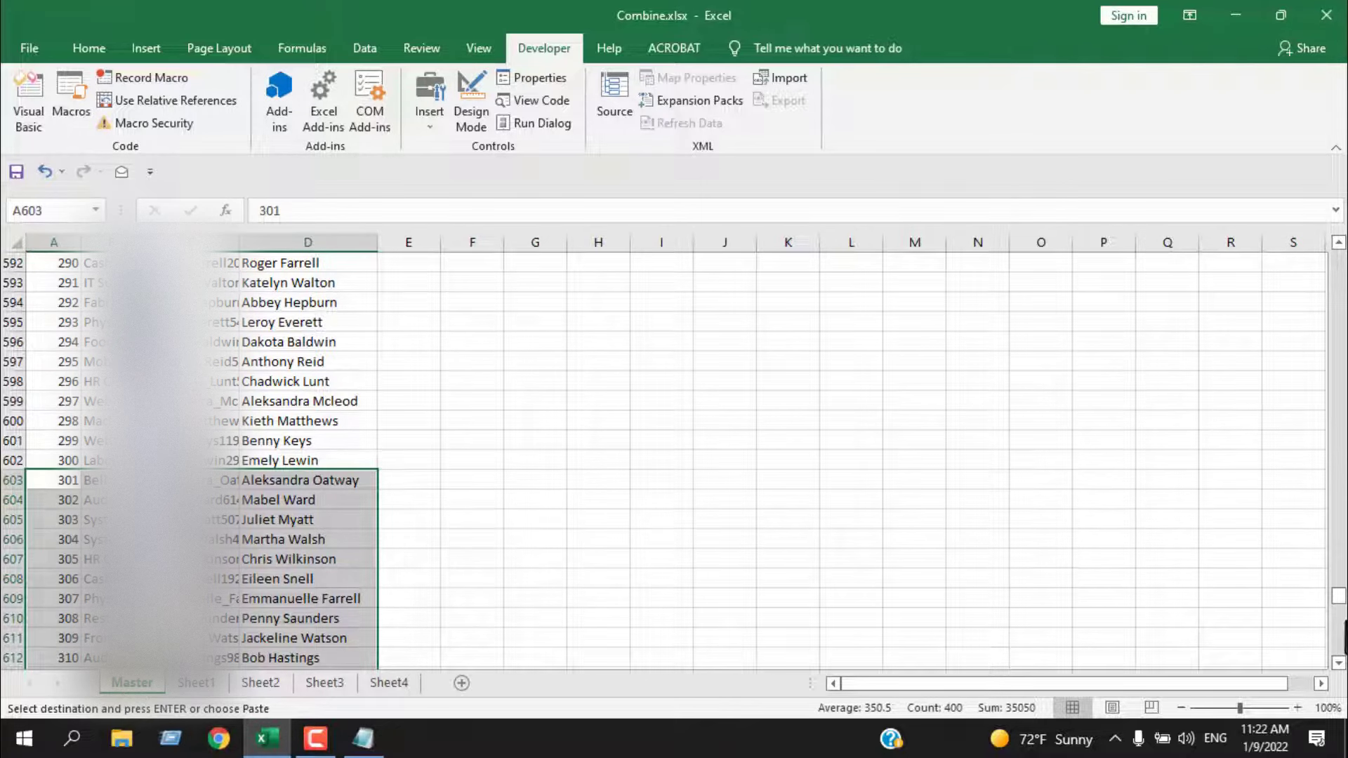
left_click_drag(1338, 596, 1316, 212)
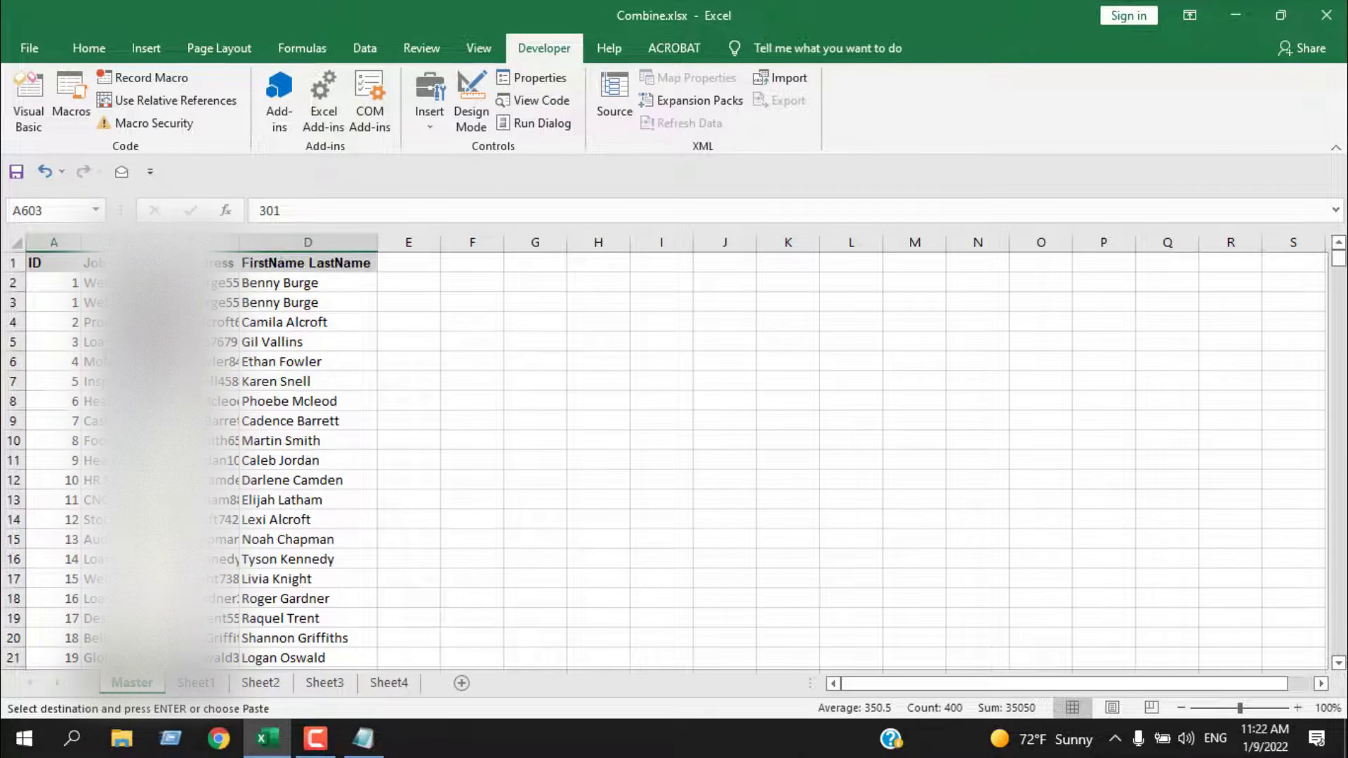
Step: Clear all records in columns A to D below the header row of the Master sheet
left_click_drag(45, 281, 258, 305)
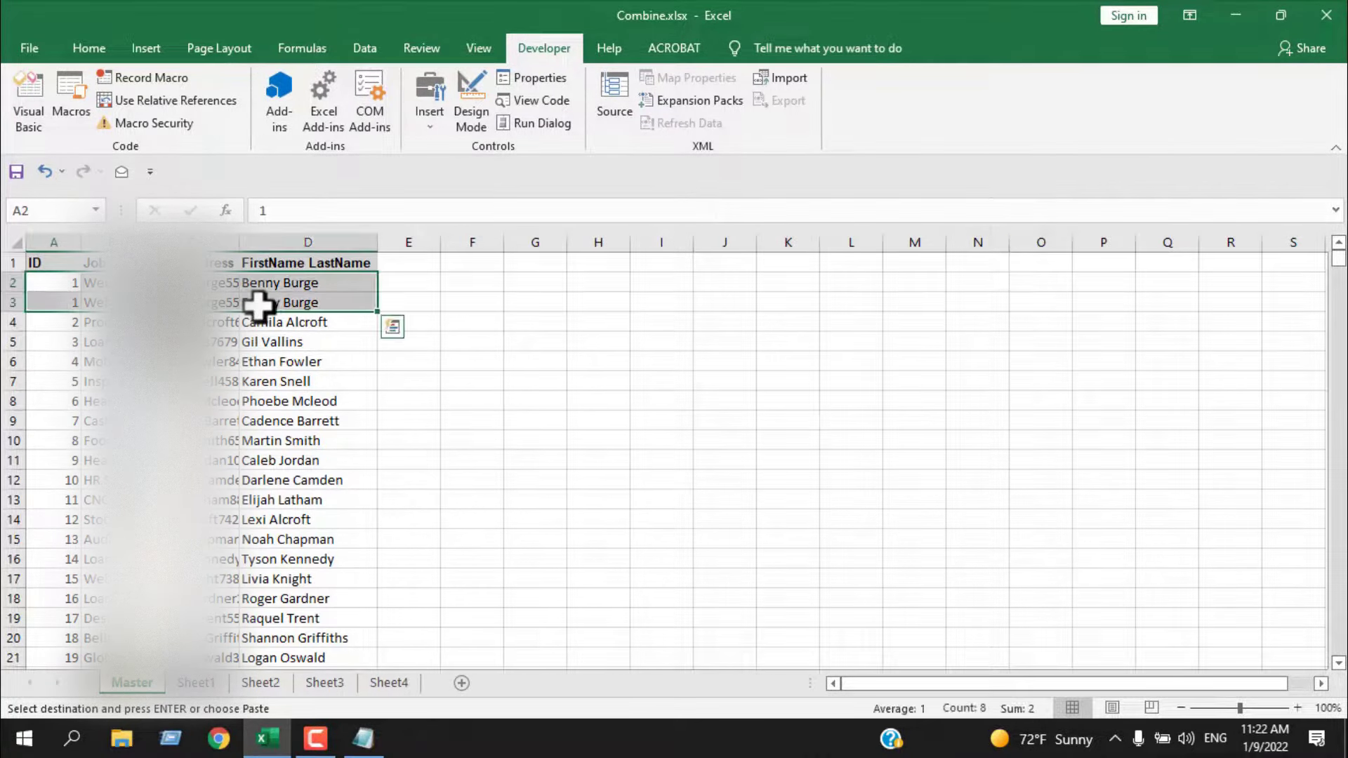
key("ctrl+shift+Down")
key("Delete")
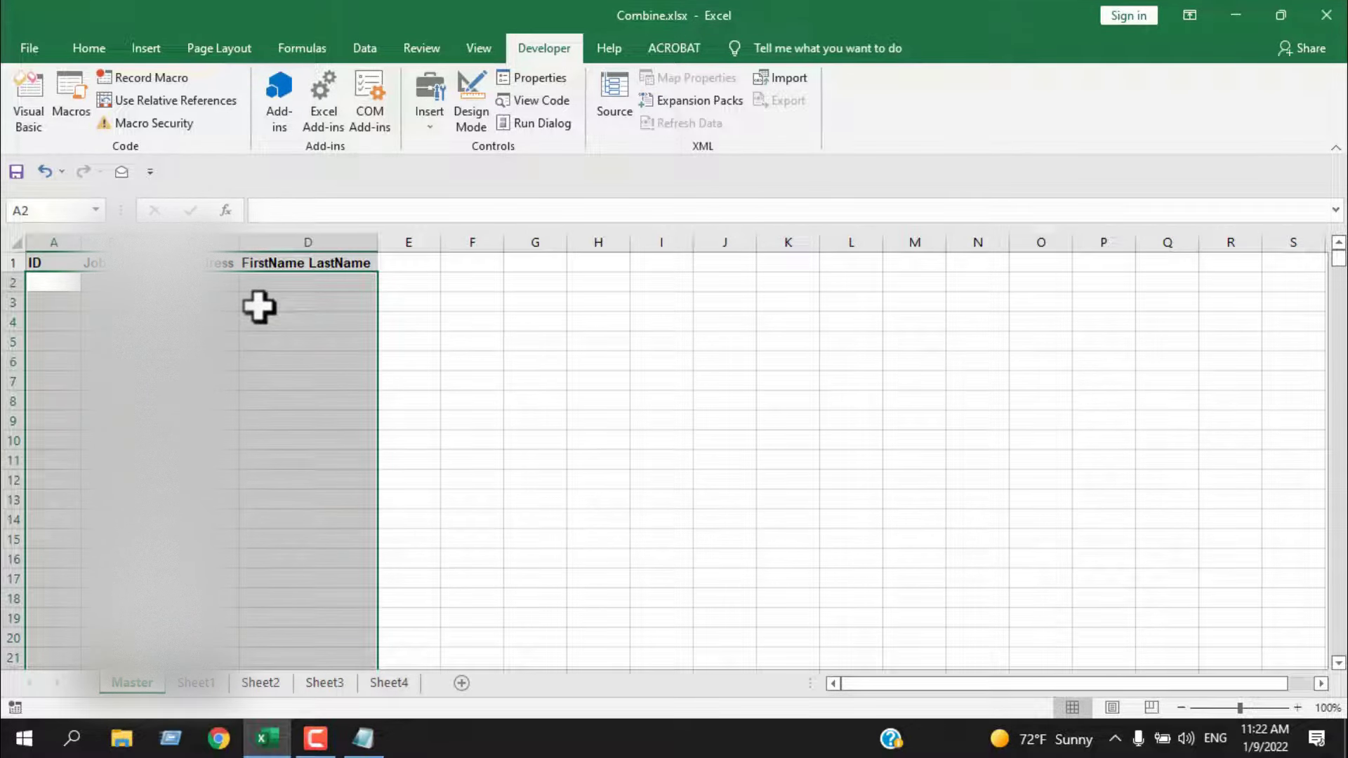
left_click(407, 322)
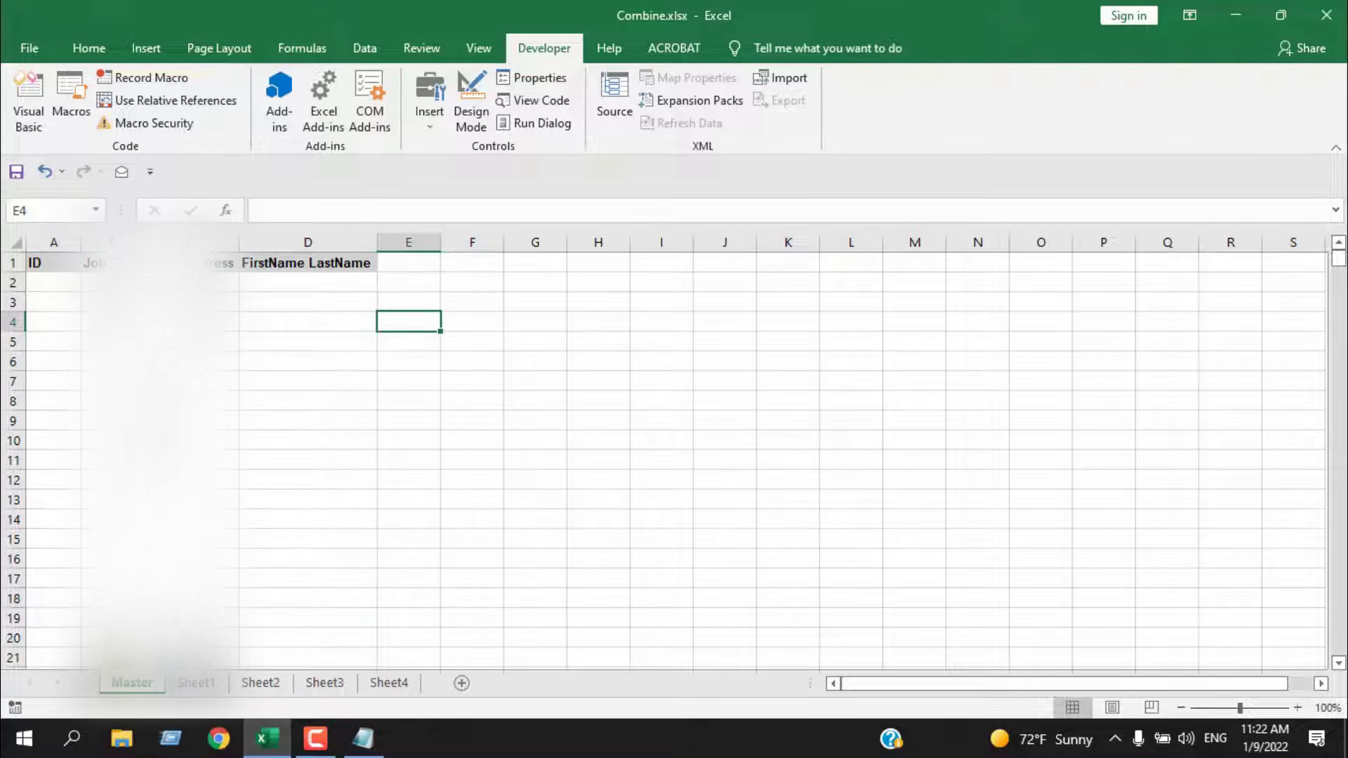
Step: Move Sheet1 ahead of the Master sheet, and return Master to the first position in the workbook
left_click(49, 262)
left_click_drag(49, 261, 284, 280)
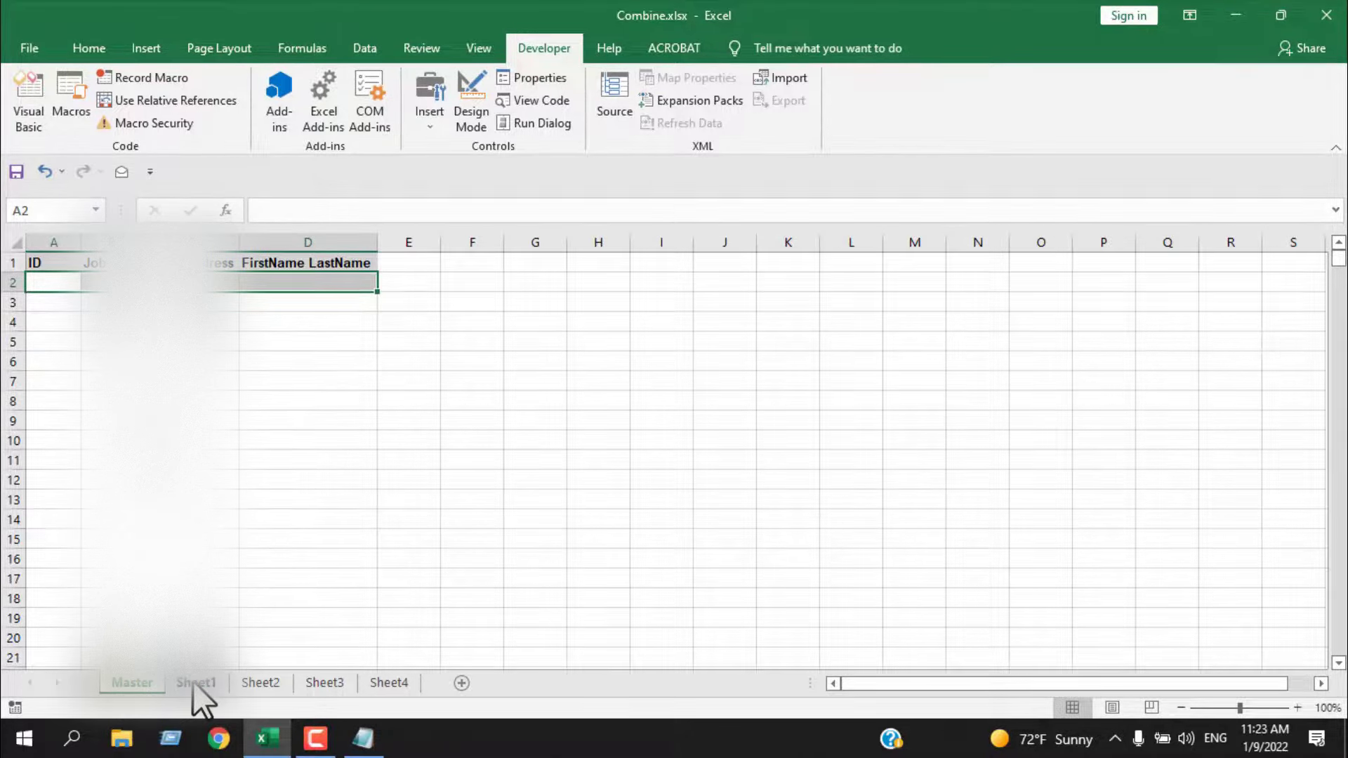
left_click_drag(192, 680, 129, 680)
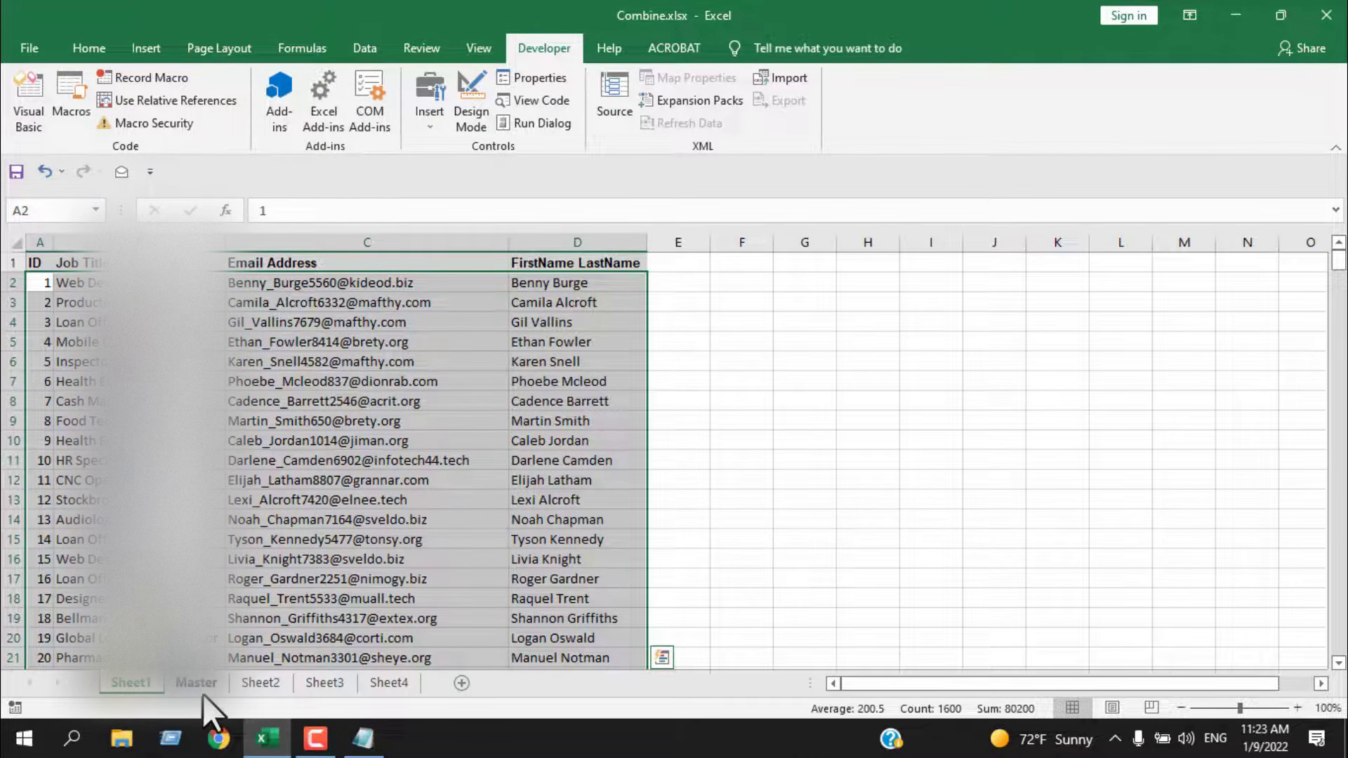
left_click_drag(204, 689, 120, 691)
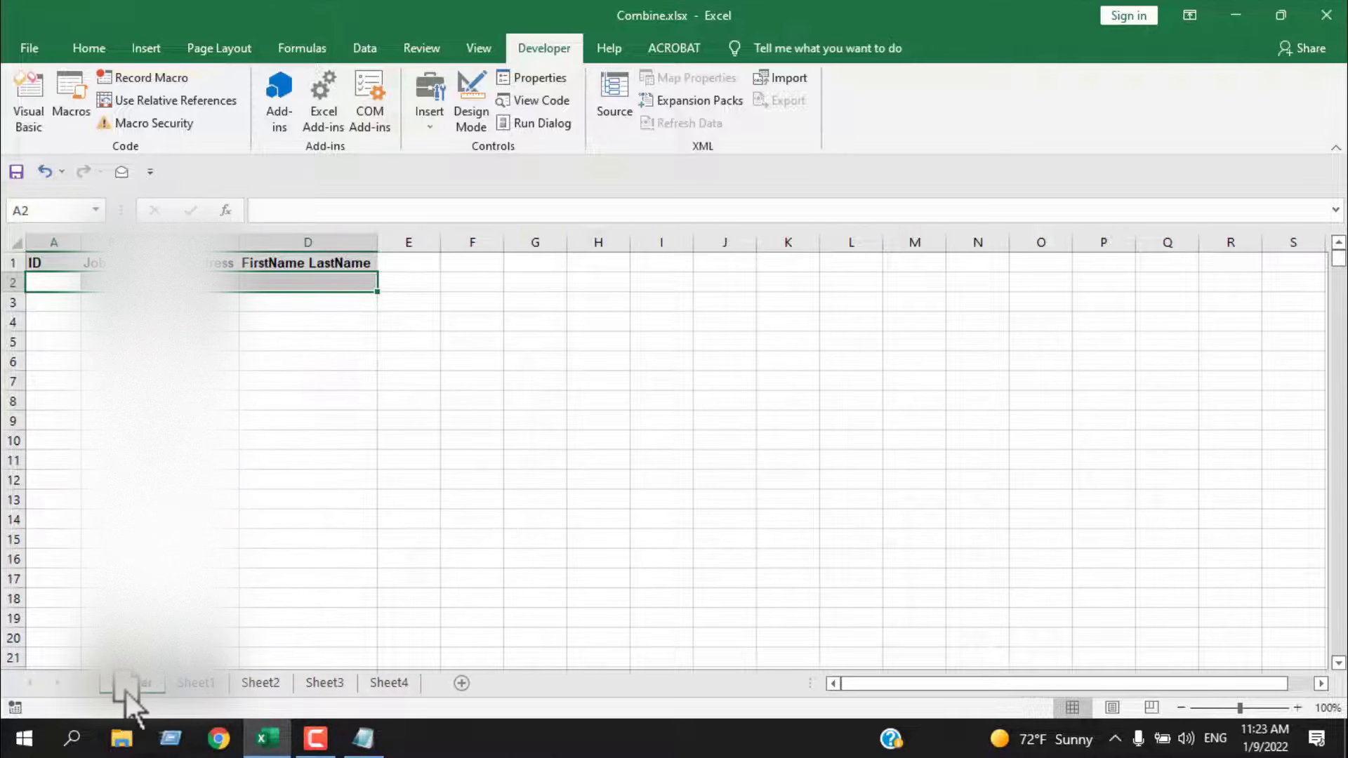